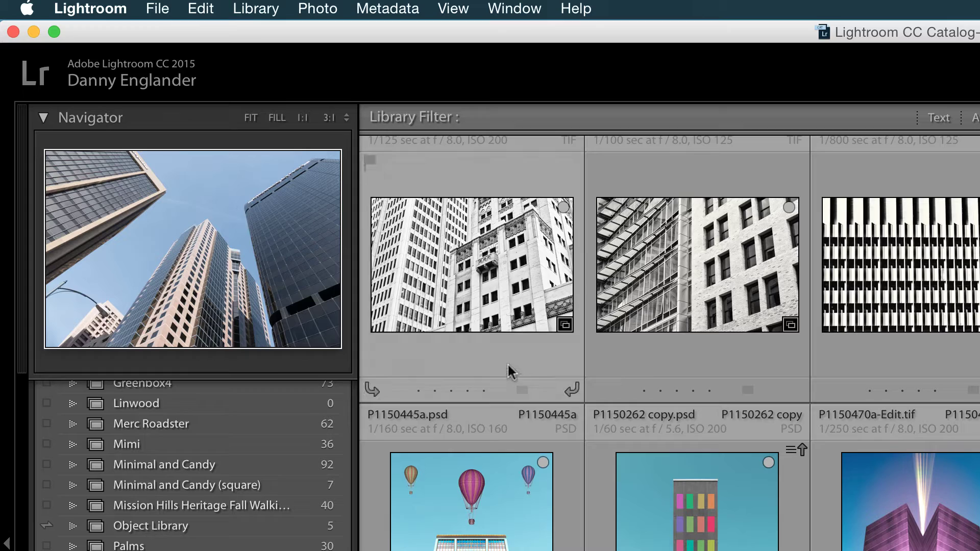
- Send the skyscraper photo P1150704.RW2 from Lightroom to Photoshop with Cmd+E
key(super+e)
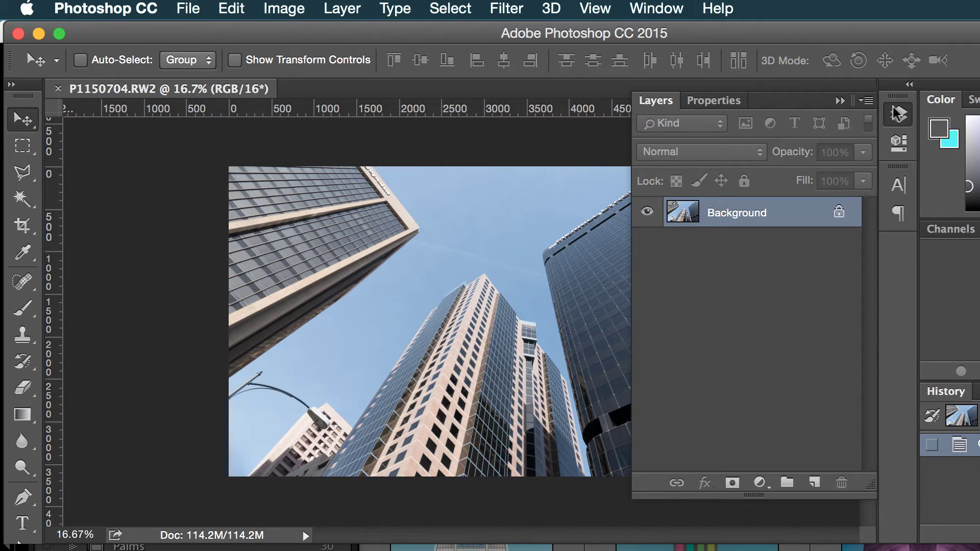
- Collapse the Layers panel once P1150704.RW2 is open in Photoshop
click(899, 113)
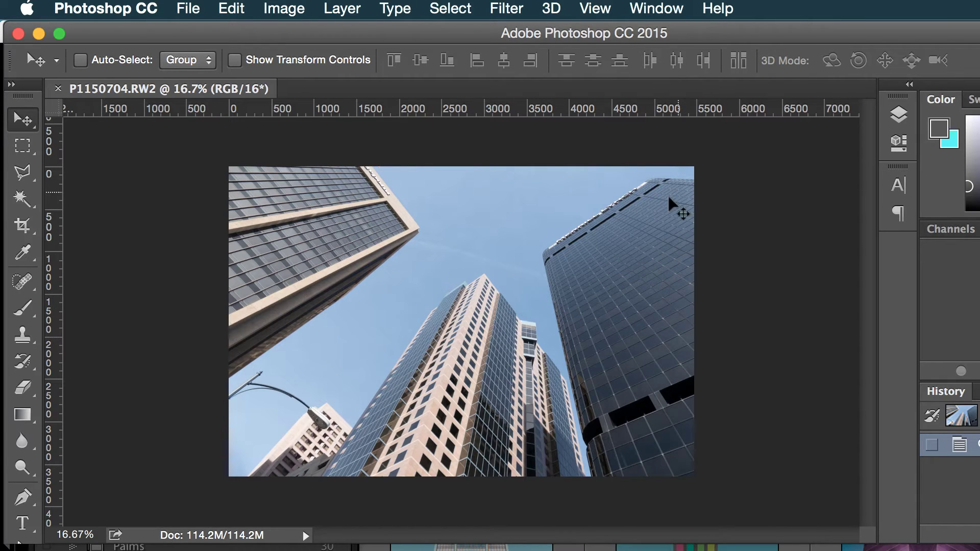
- Select all visible blue sky areas with the Magic Wand in Add mode
click(22, 199)
click(515, 219)
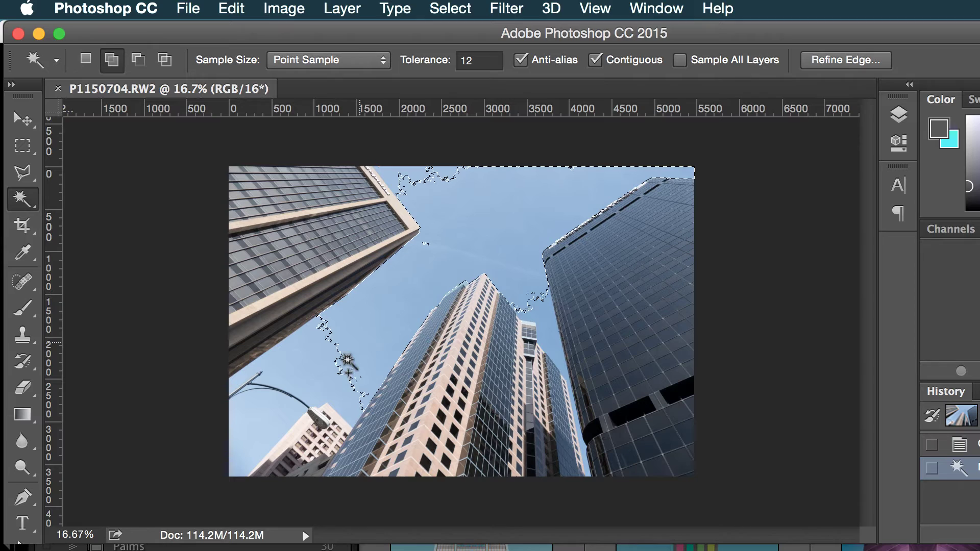
shift+click(311, 377)
click(256, 417)
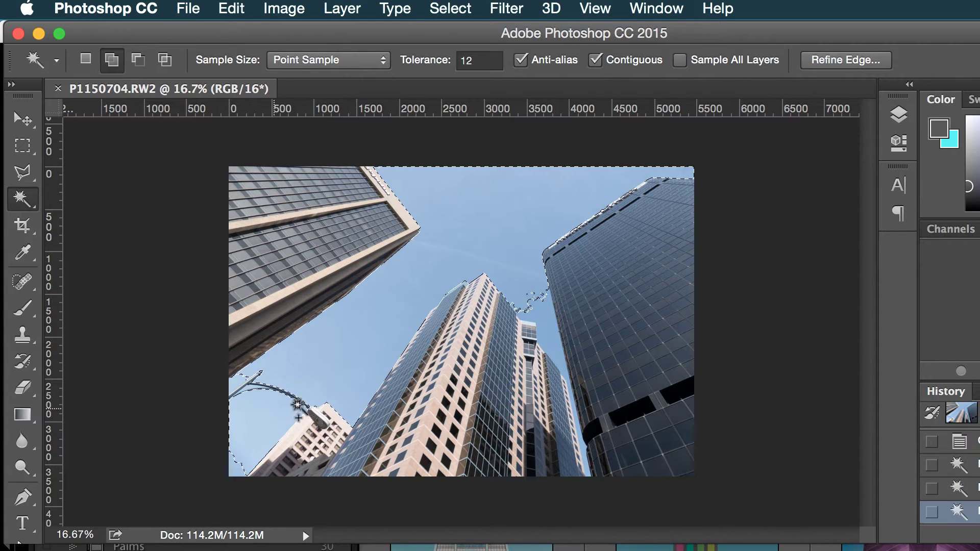
click(571, 415)
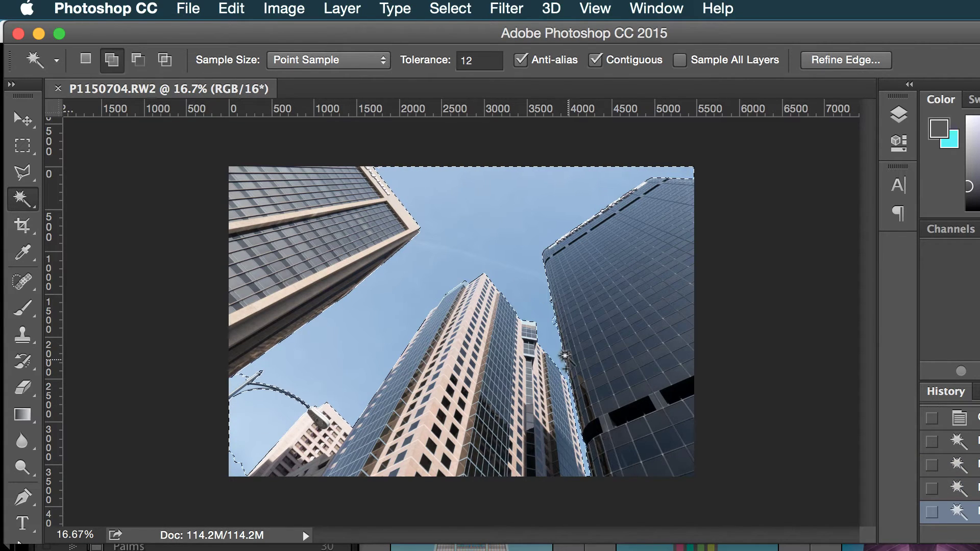
click(548, 334)
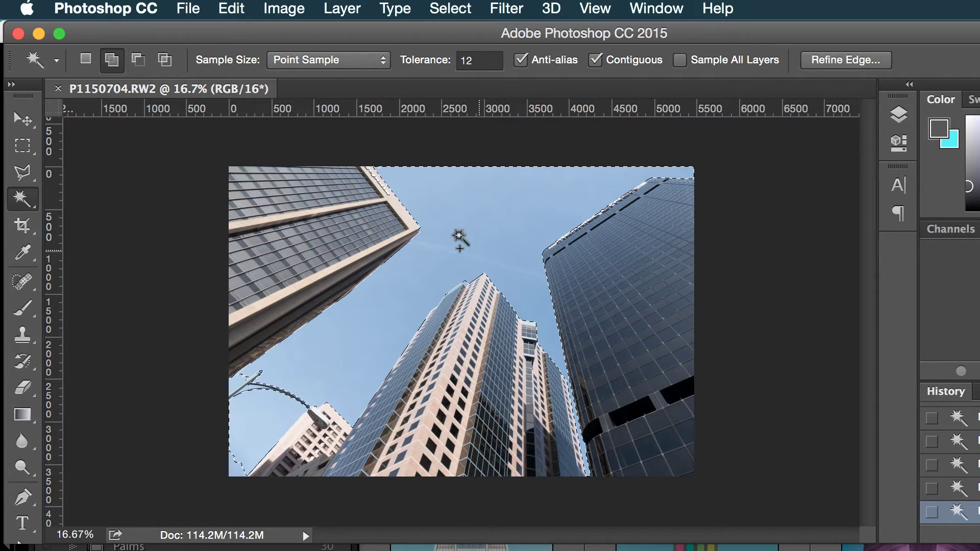
key(shift)
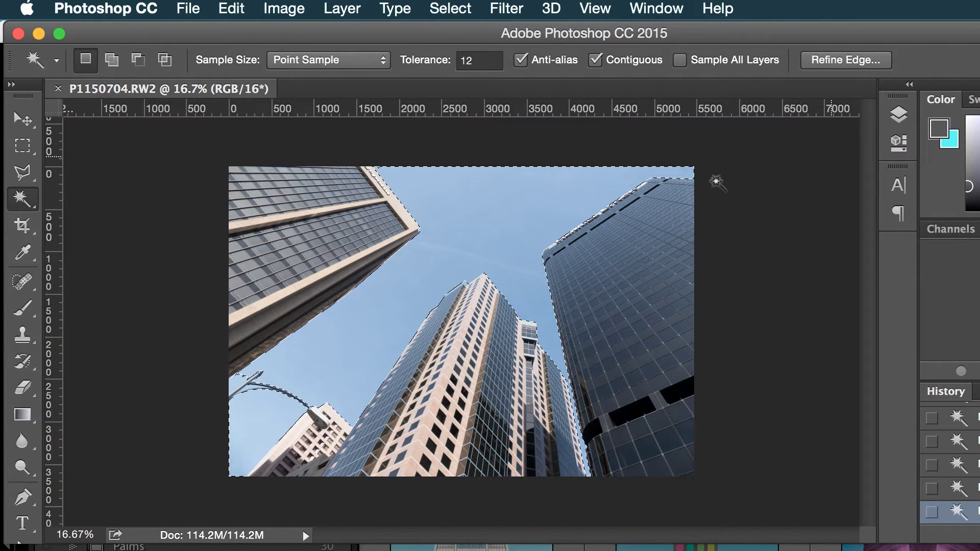
- Invert the selection to the buildings and add a layer mask hiding the sky
key(super+shift+i)
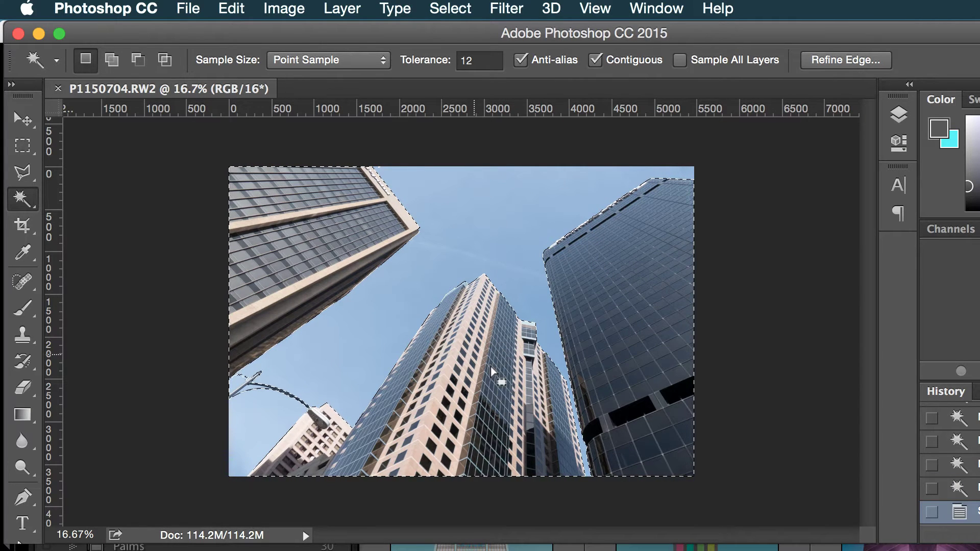
click(900, 118)
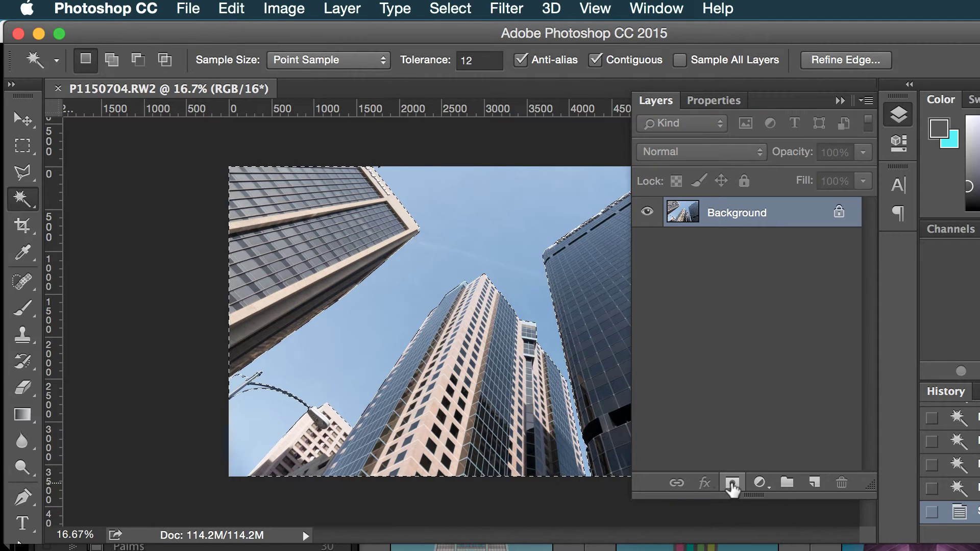
click(733, 483)
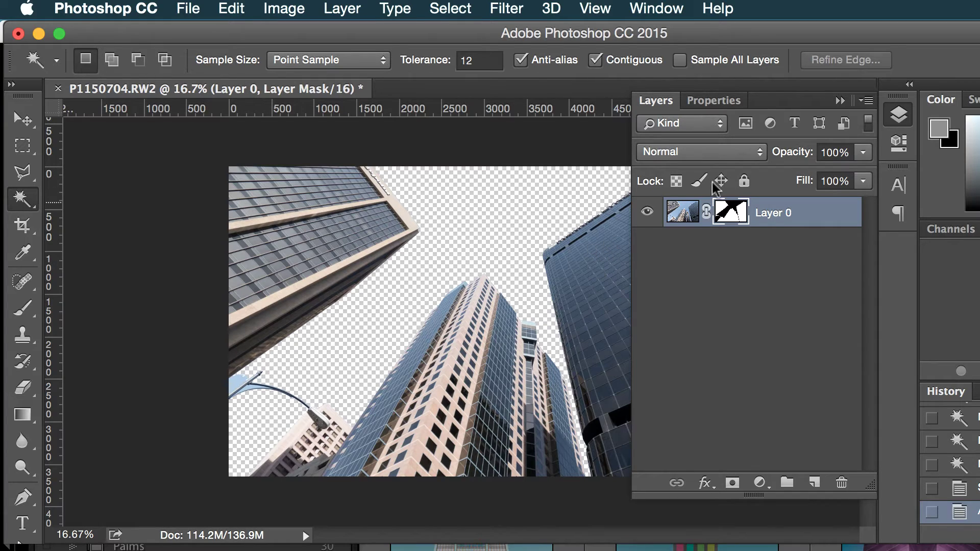
- Mask out the right-hand building with a Polygonal Lasso outline
click(891, 122)
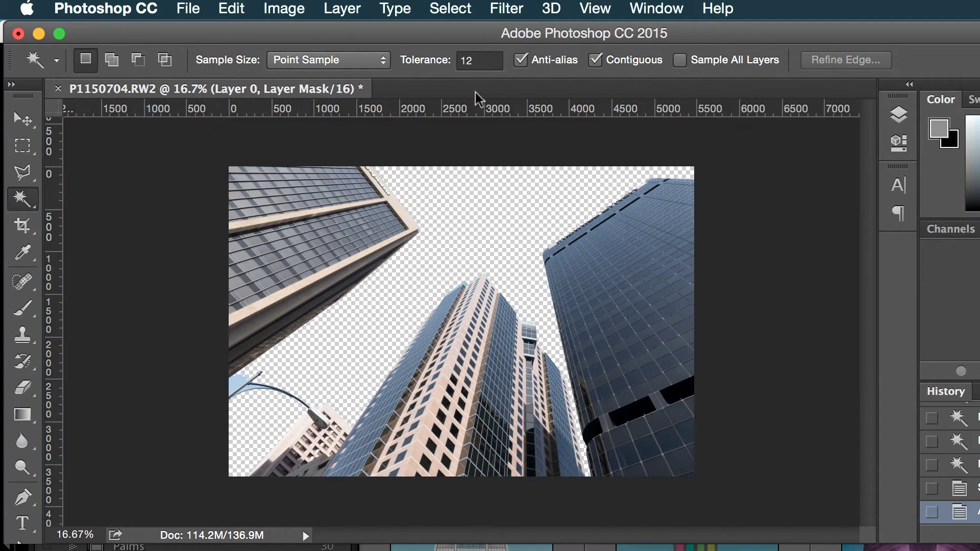
click(23, 172)
click(26, 174)
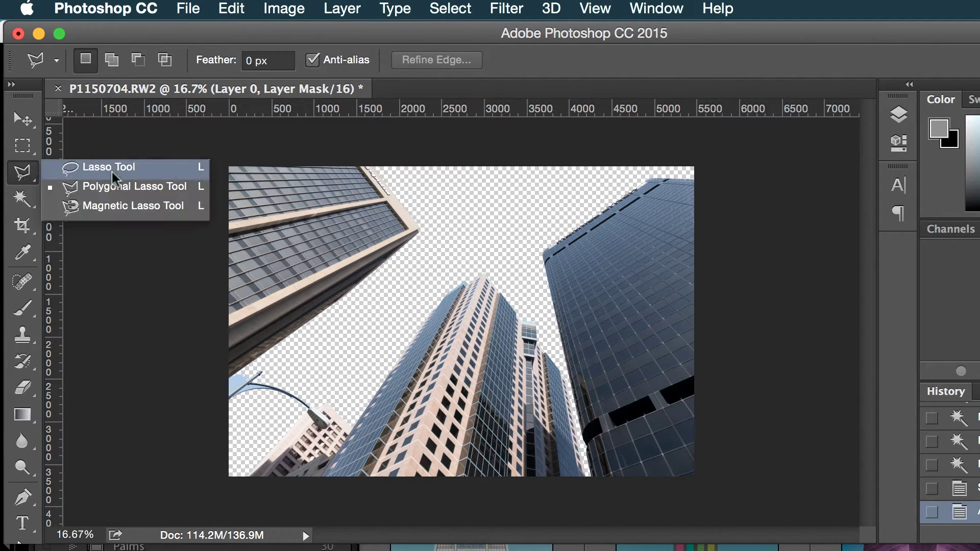
click(118, 188)
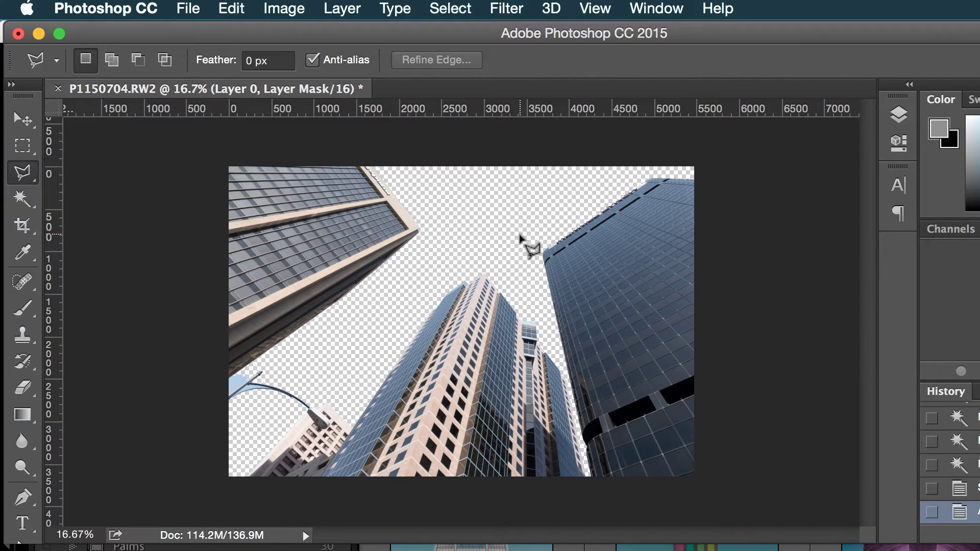
click(531, 253)
click(589, 477)
click(598, 513)
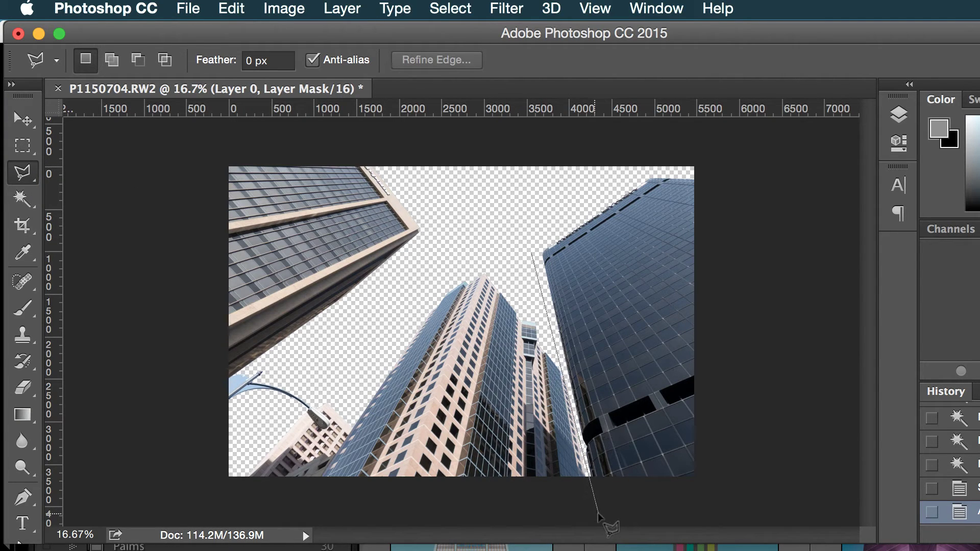
click(762, 522)
click(767, 480)
click(799, 148)
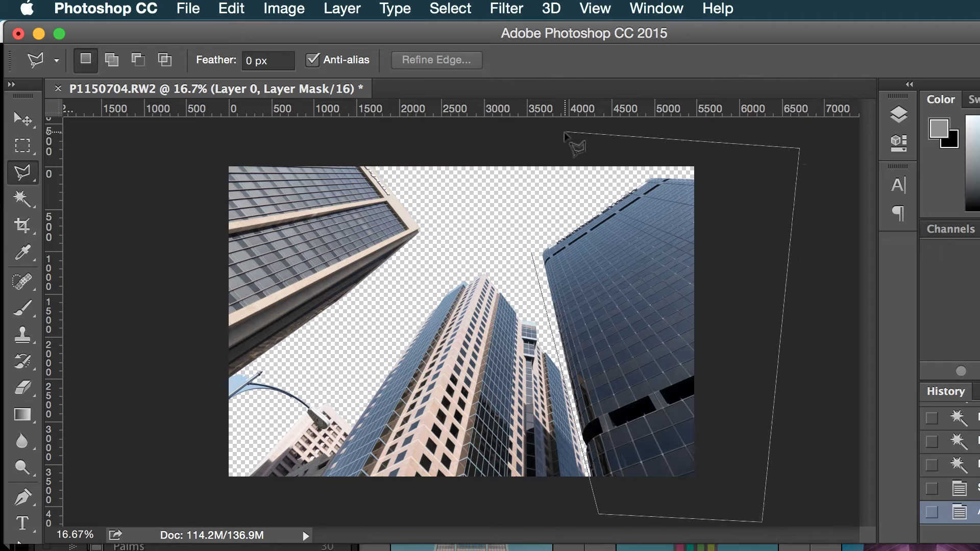
click(565, 132)
click(531, 252)
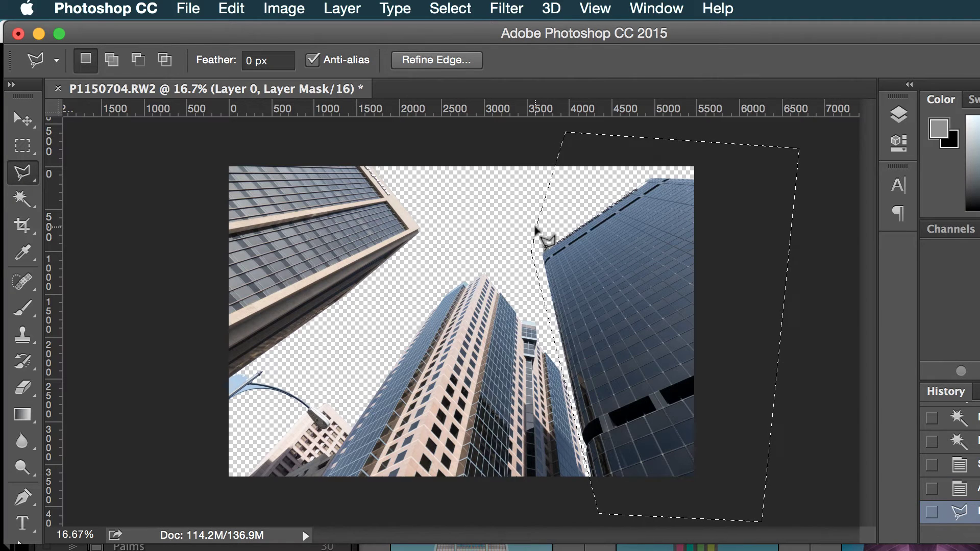
key(Delete)
- Mask out the left-hand building and deselect
click(373, 313)
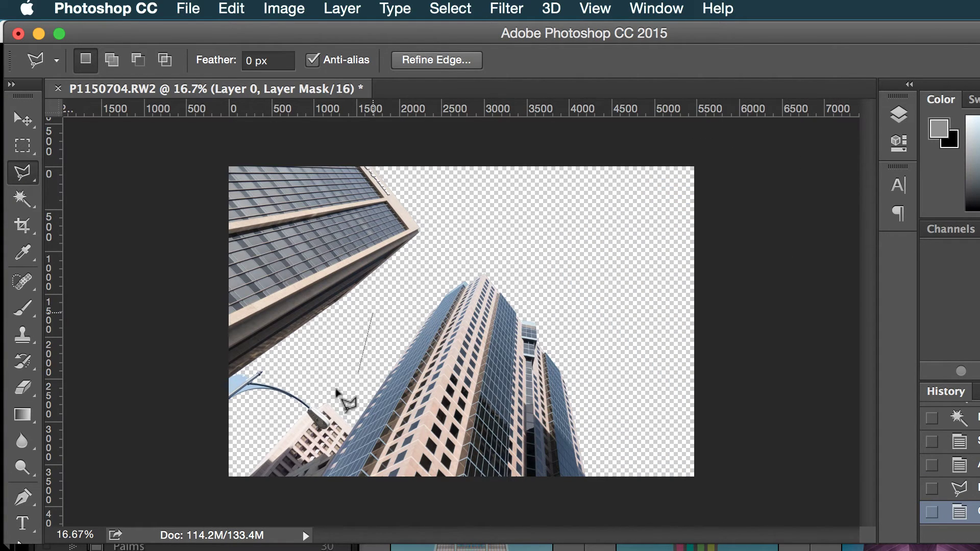
click(299, 487)
click(158, 453)
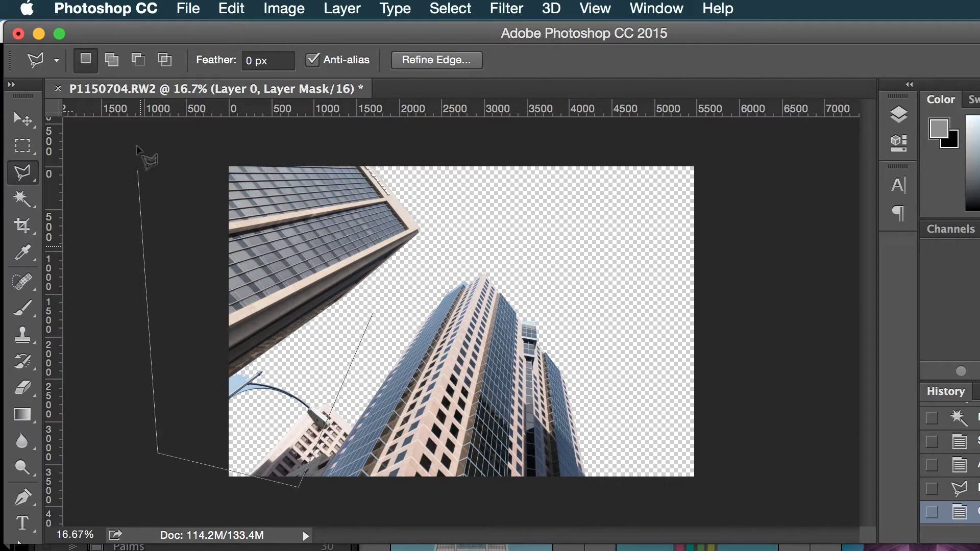
click(166, 136)
click(373, 133)
click(456, 136)
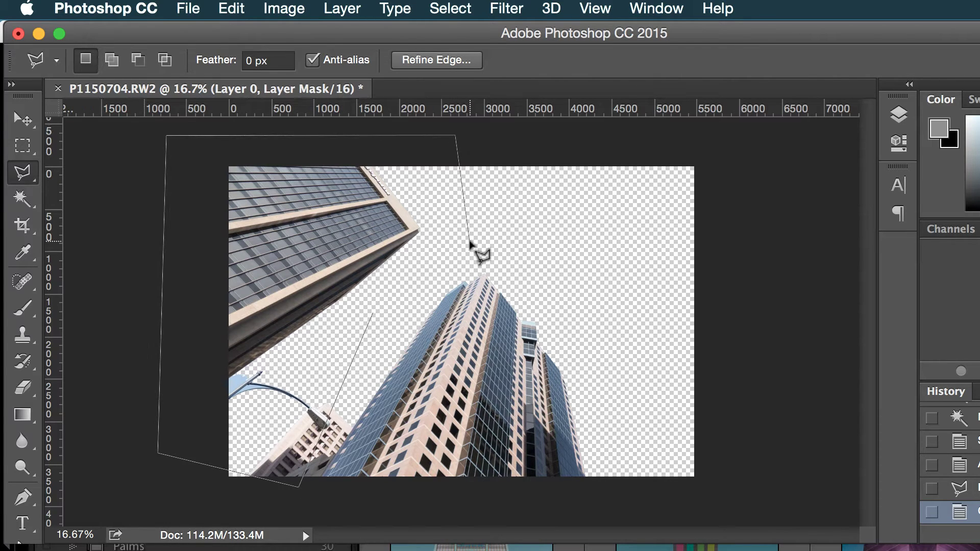
double_click(469, 240)
key(BackSpace)
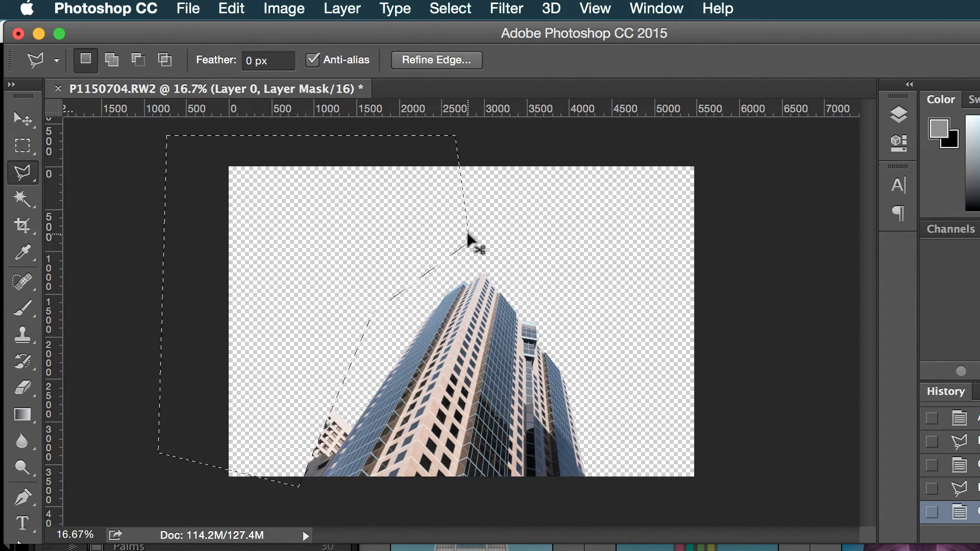
key(super+d)
- Mask out the small building at the central tower's base and deselect
key(super+equal)
key(super+equal)
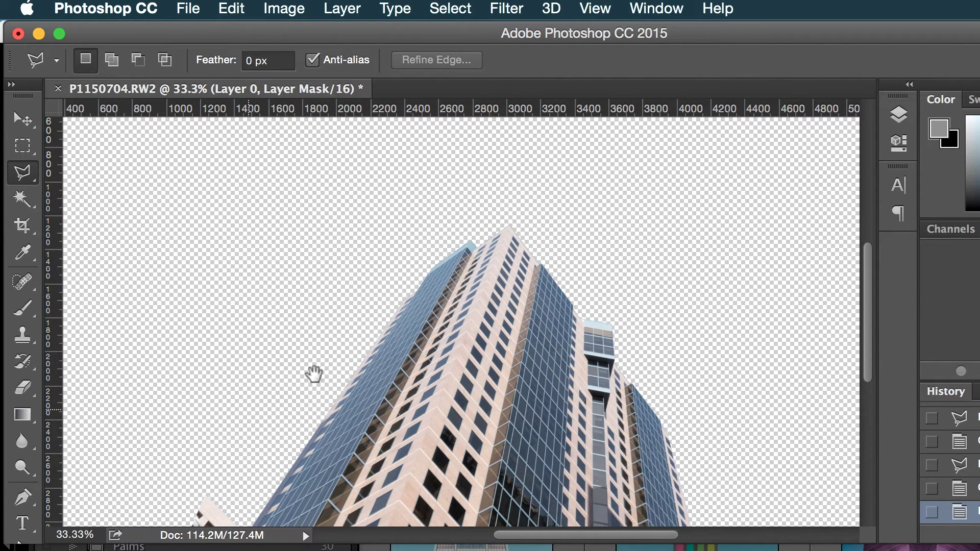
mouse_move(313, 375)
mouse_down()
mouse_move(525, 257)
mouse_move(526, 245)
mouse_up()
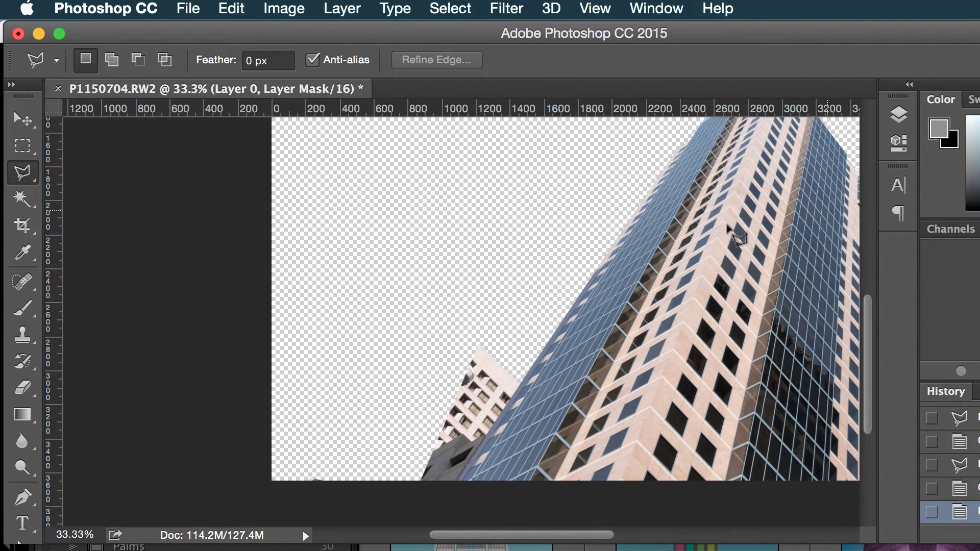
click(523, 379)
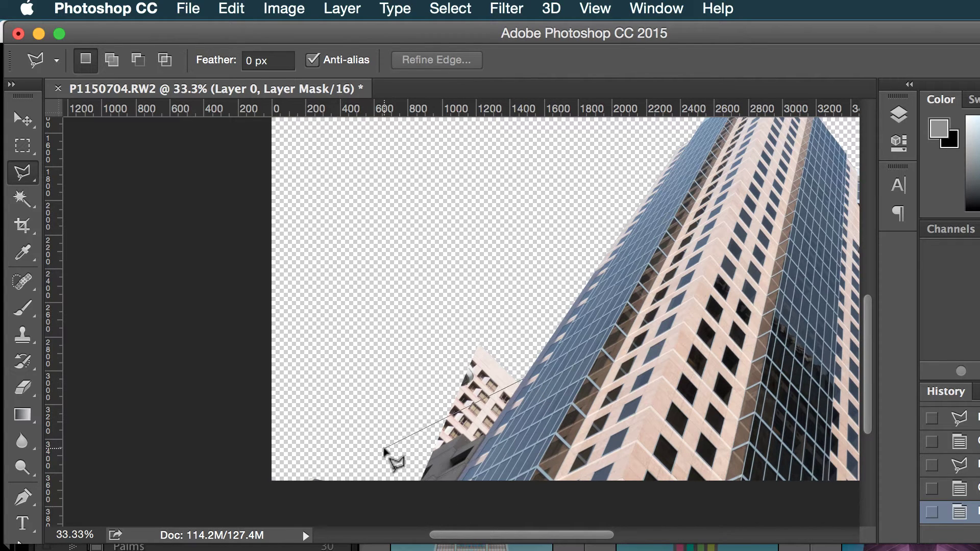
click(449, 492)
click(343, 488)
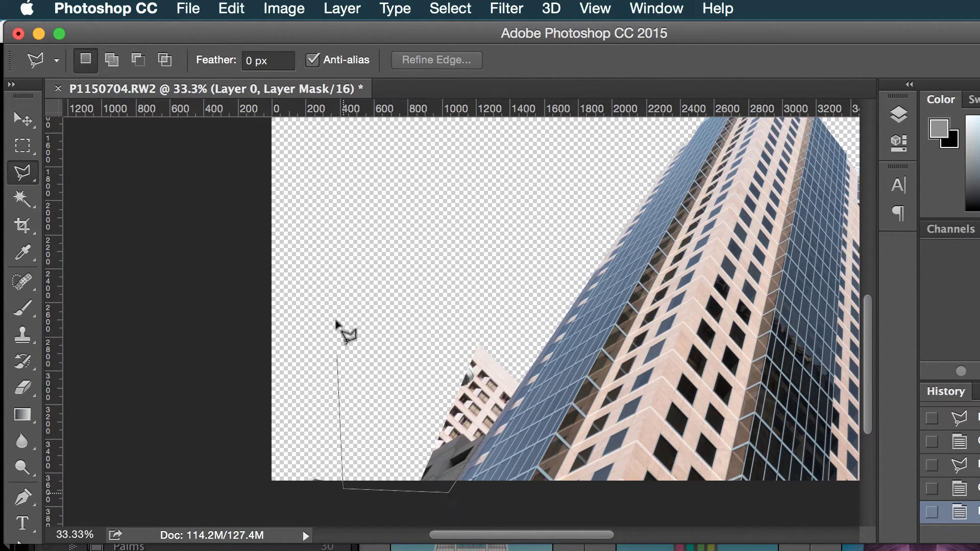
click(370, 239)
click(494, 232)
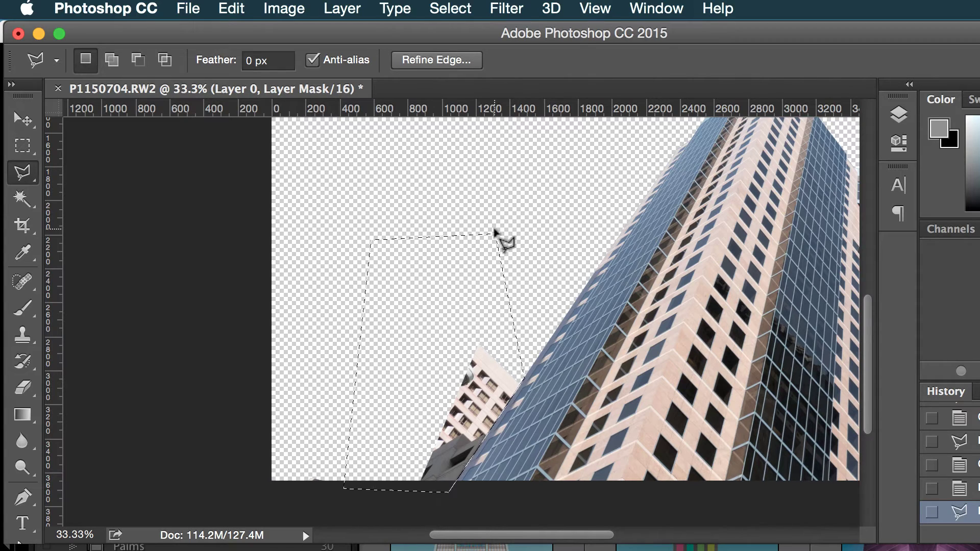
key(Delete)
key(super+d)
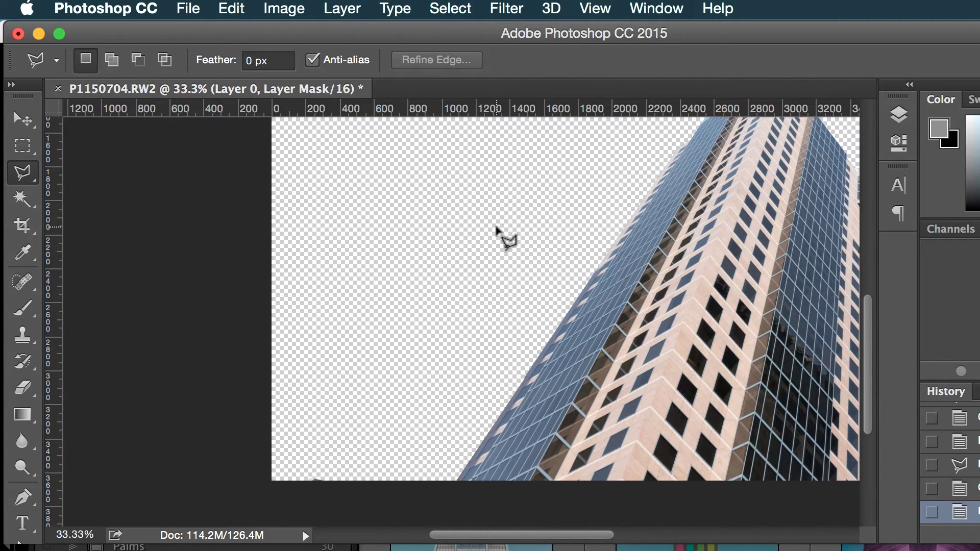
scroll(559, 340, up, 3)
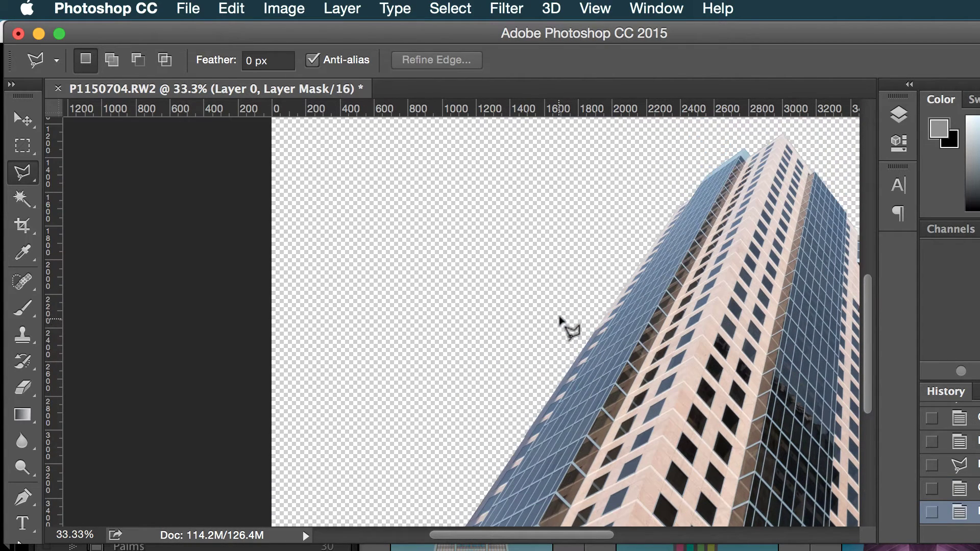
scroll(560, 318, down, 2)
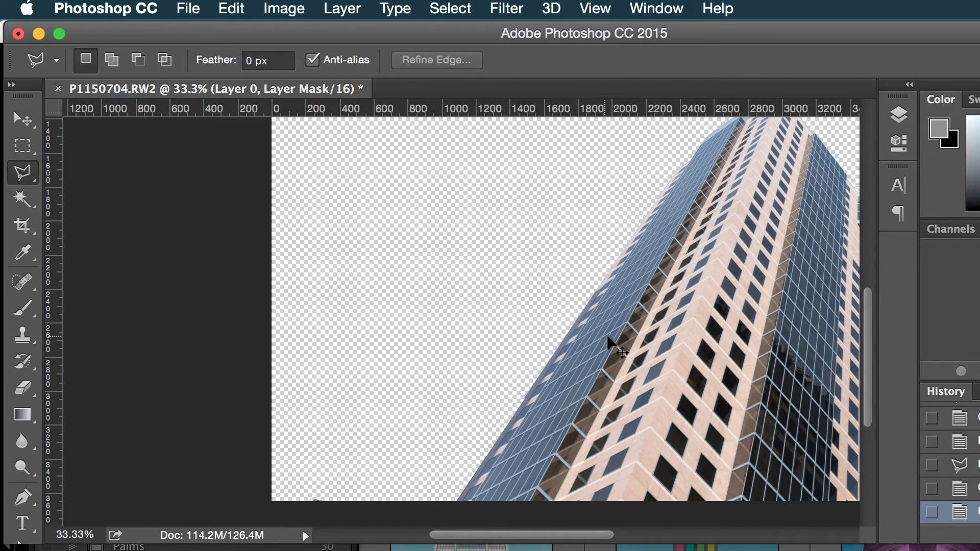
- Zoom out to the full image and remove a stray empty layer
key(super+minus)
key(super+minus)
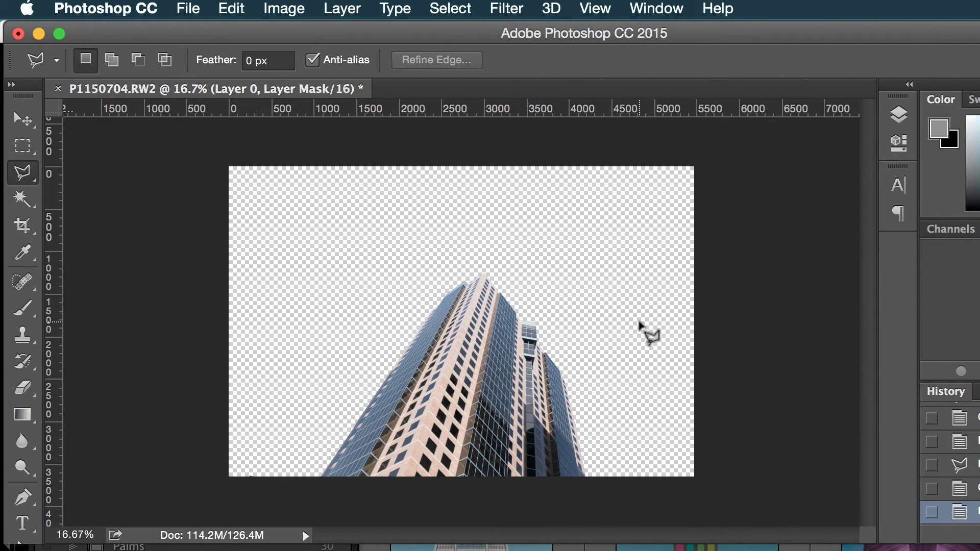
click(897, 113)
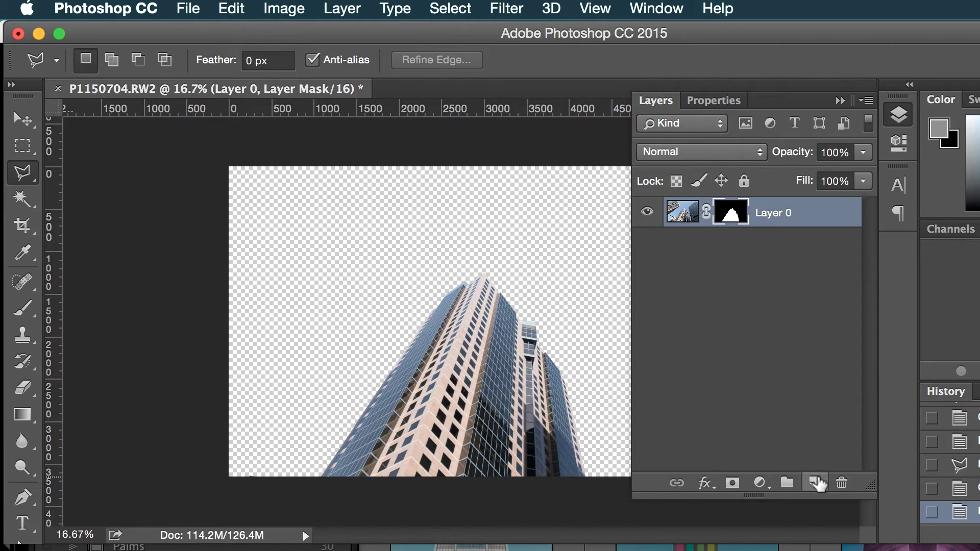
click(815, 482)
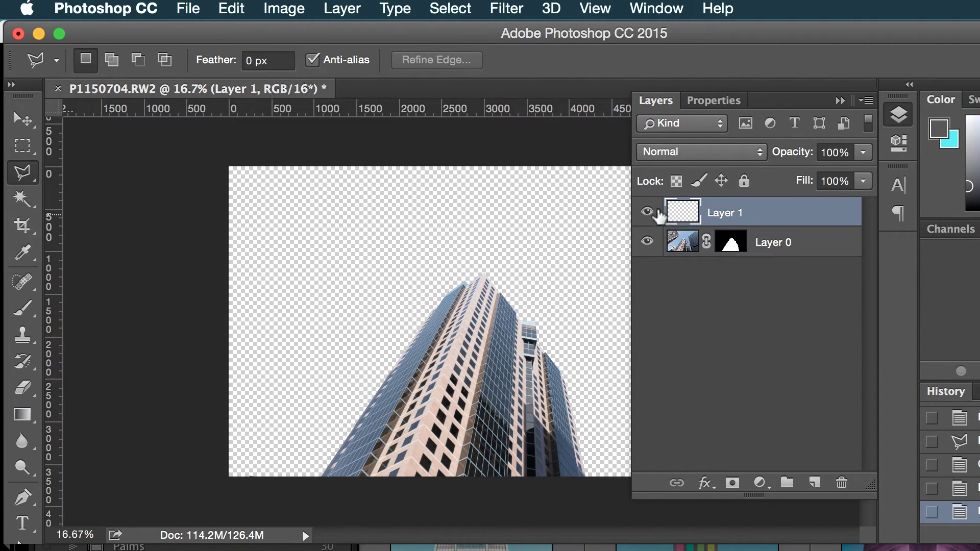
key(Delete)
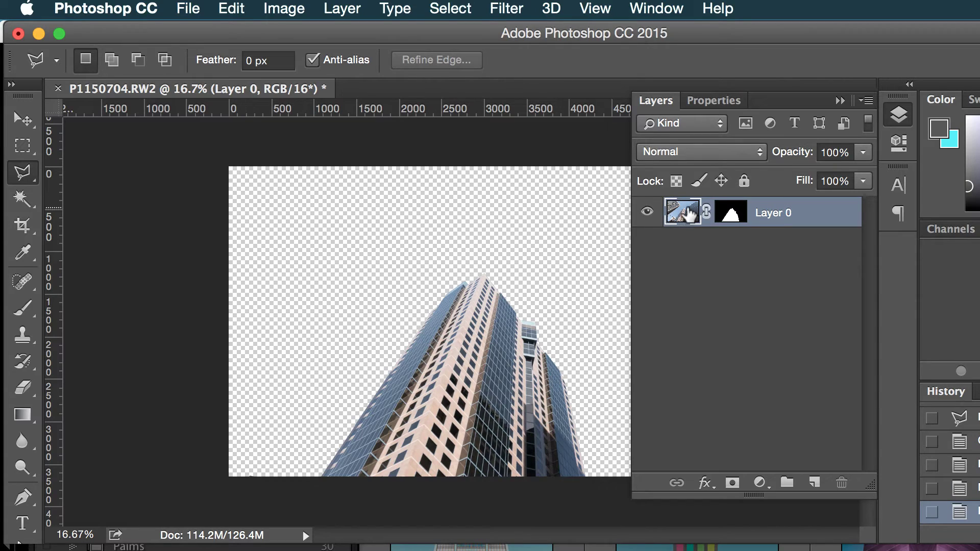
- Duplicate Layer 0, hide the original, and apply the mask on Layer 0 copy
drag(699, 214, 814, 475)
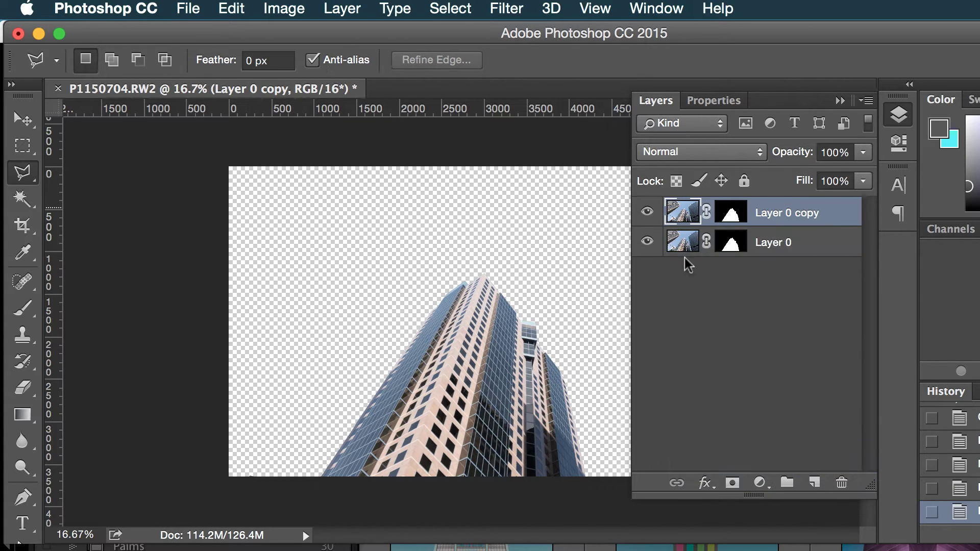
click(648, 242)
click(731, 212)
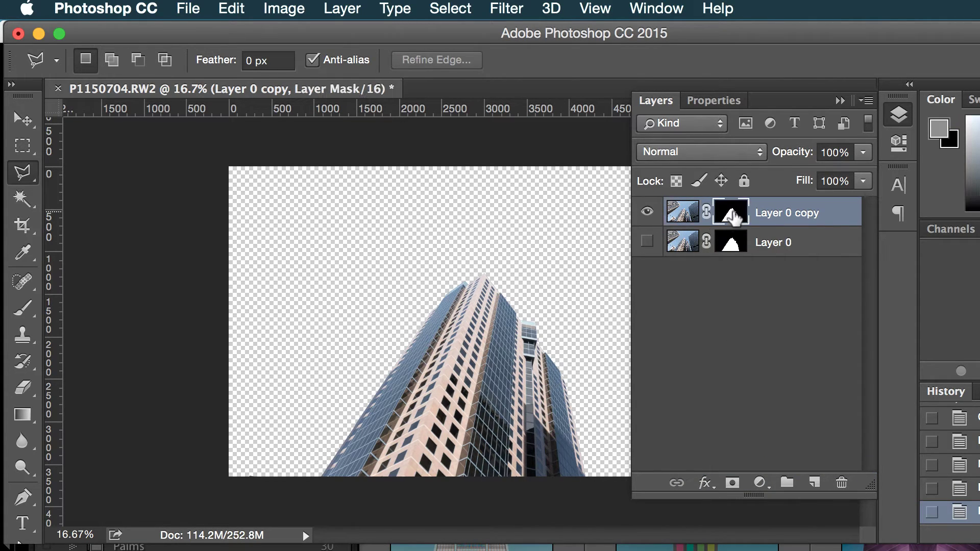
right_click(735, 212)
click(766, 269)
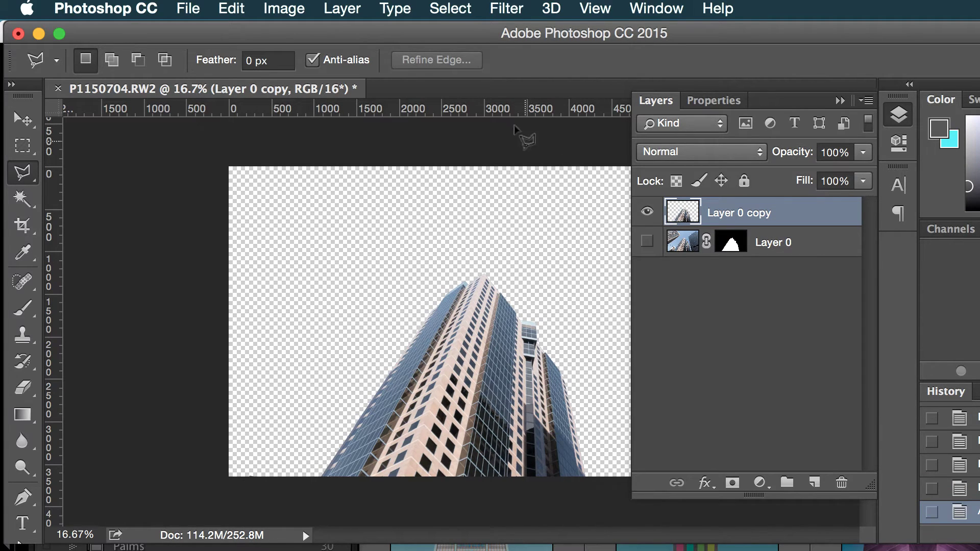
- Add a vertical guide at 50% position via View > New Guide
click(505, 8)
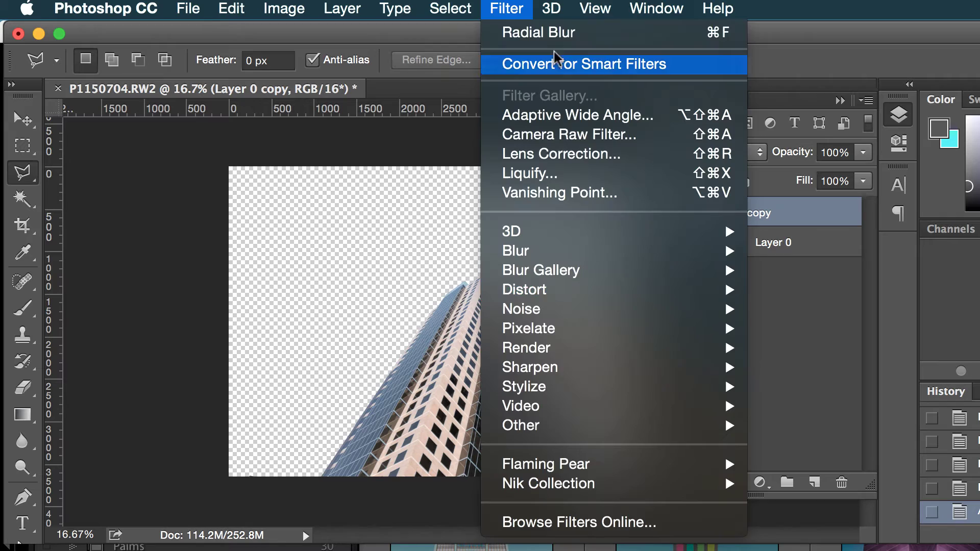
mouse_move(596, 8)
mouse_move(609, 309)
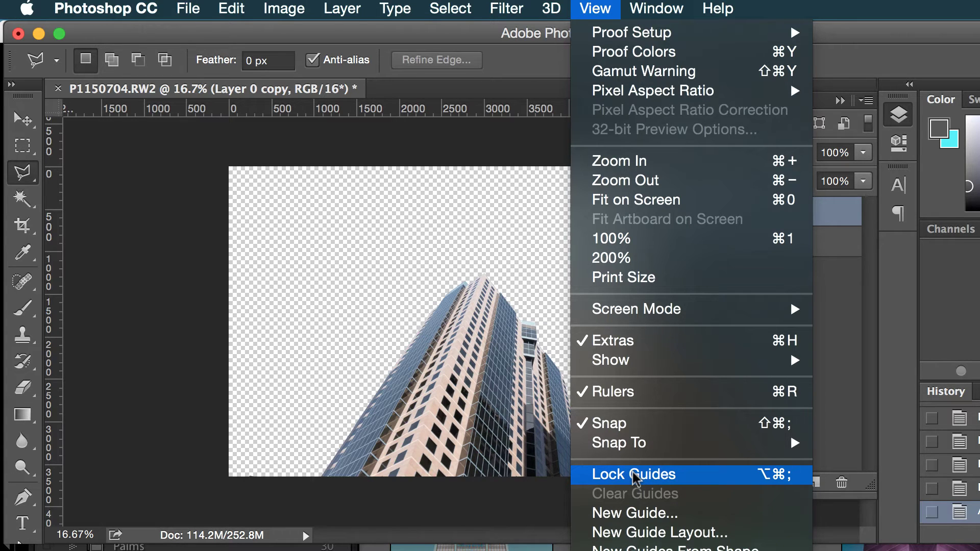
click(638, 511)
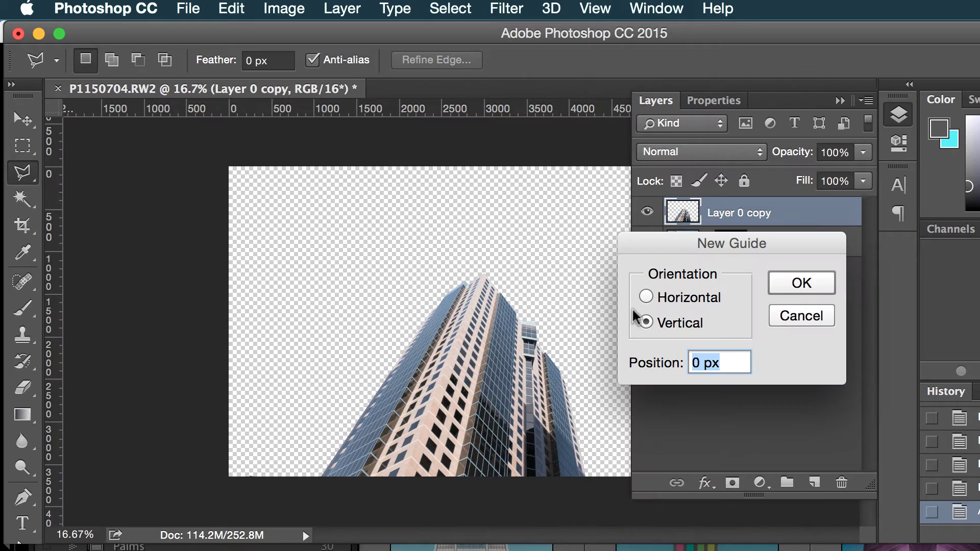
text(50)
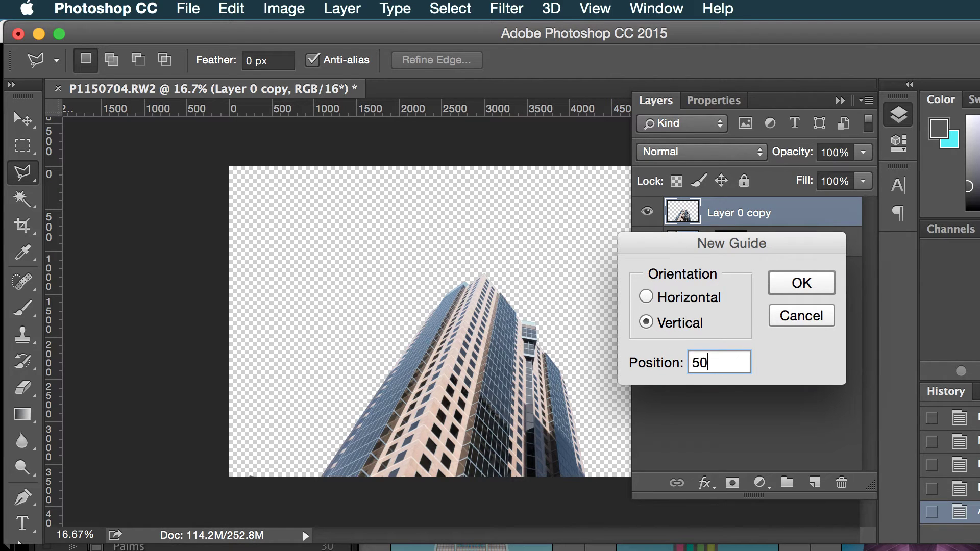
key(Return)
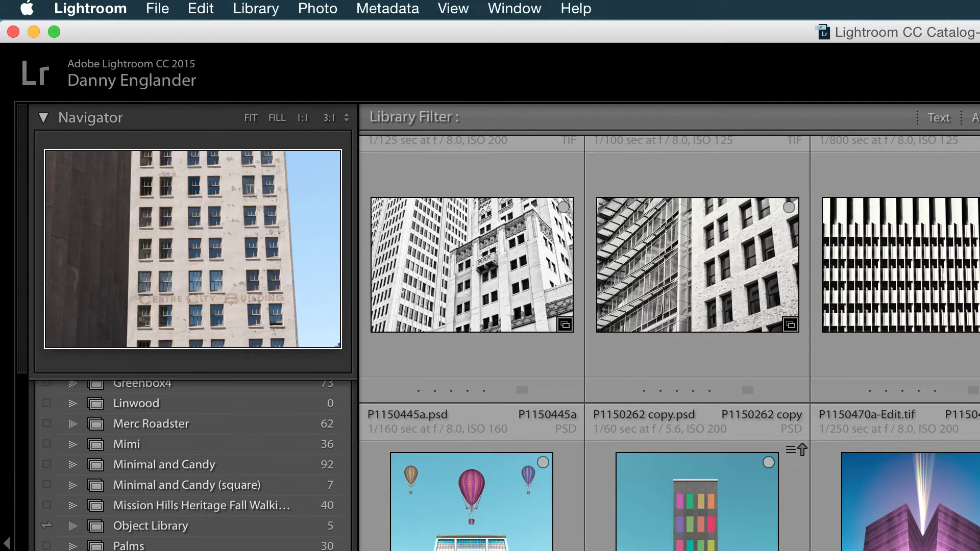
- Open P1120190-Edit from Object Library in Photoshop CC 2015 as a copy with Lightroom adjustments
scroll(669, 342, up, 5)
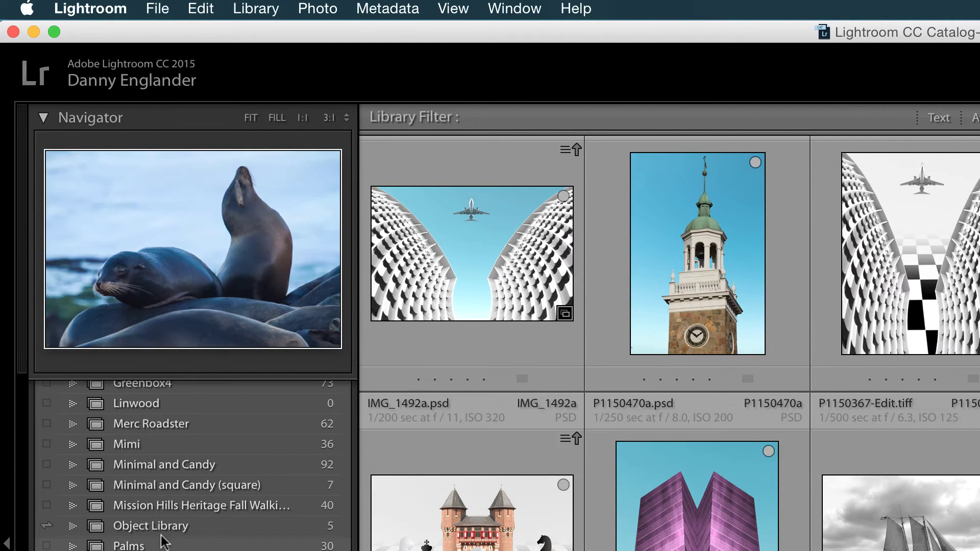
click(166, 531)
click(668, 310)
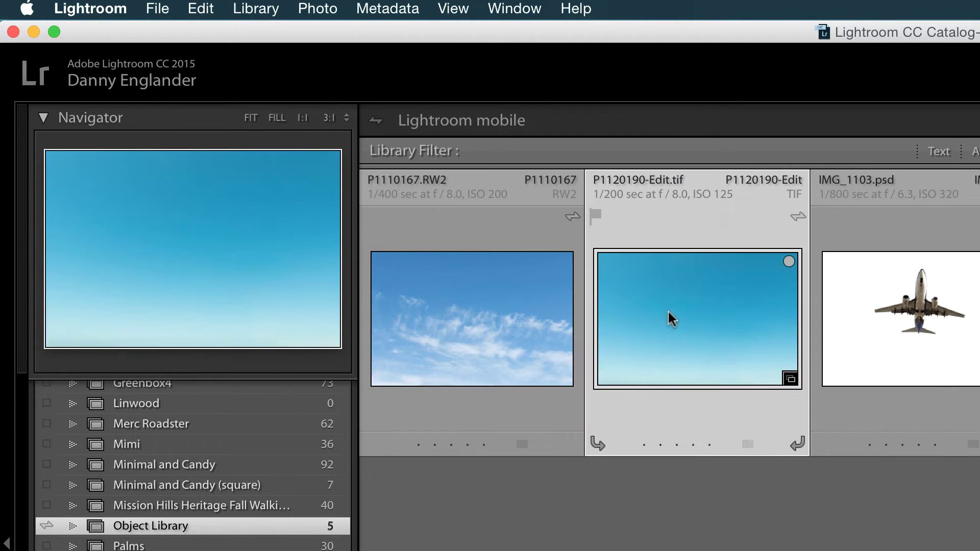
right_click(668, 309)
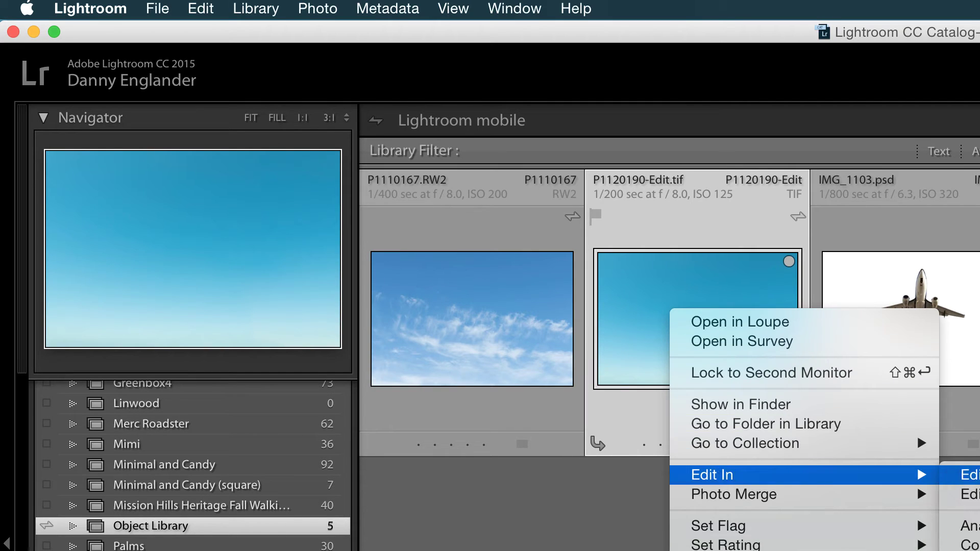
click(568, 352)
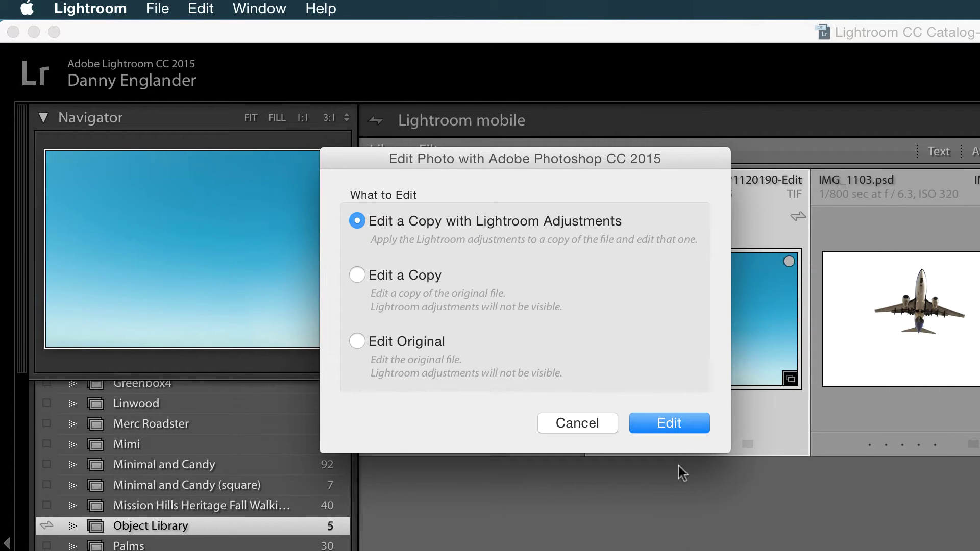
click(673, 421)
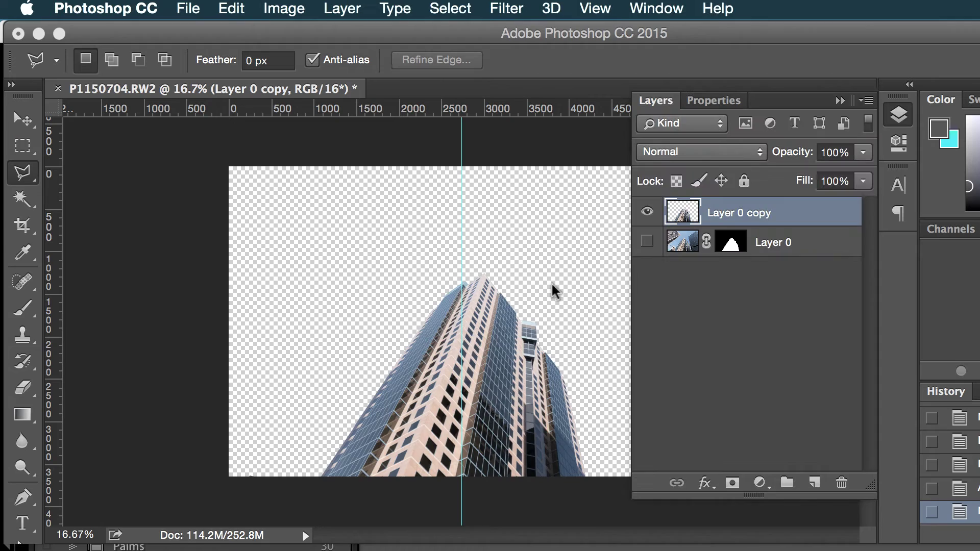
key(super+a)
- Paste the sky into the building document as Layer 1 beneath Layer 0 copy
key(super+c)
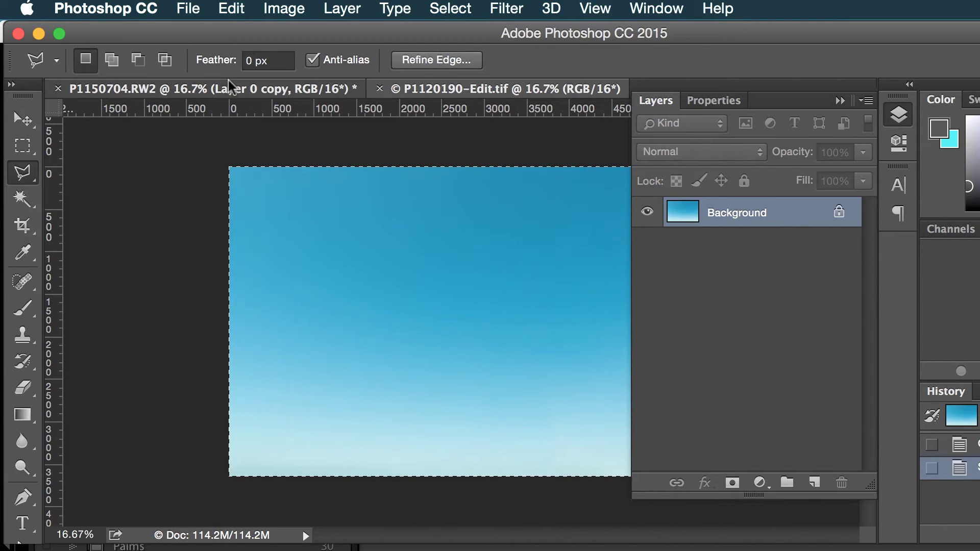
click(229, 88)
key(super+v)
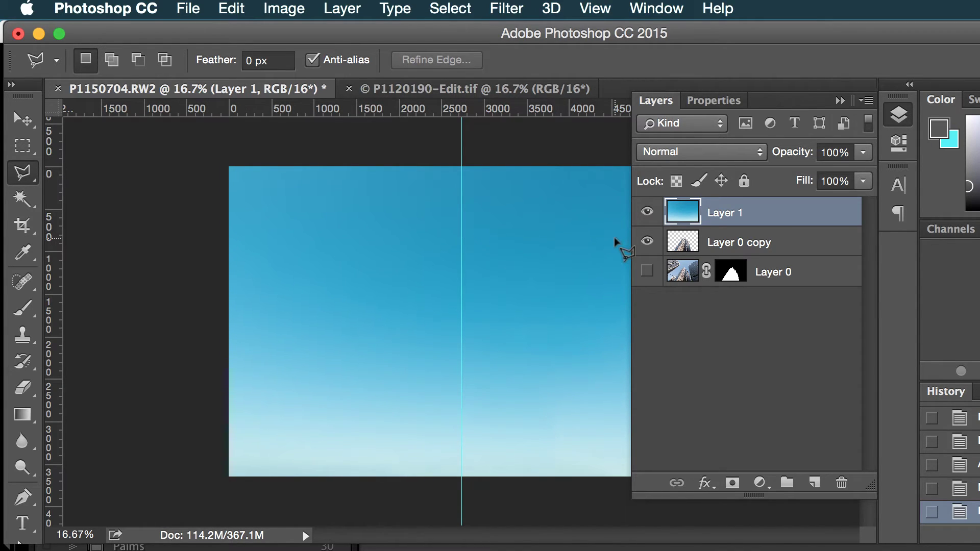
drag(689, 219, 691, 253)
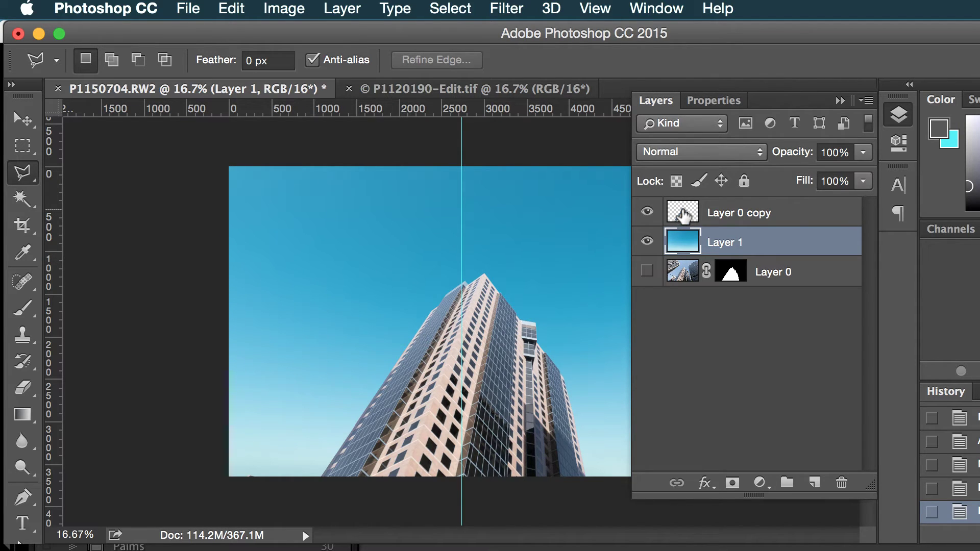
click(705, 215)
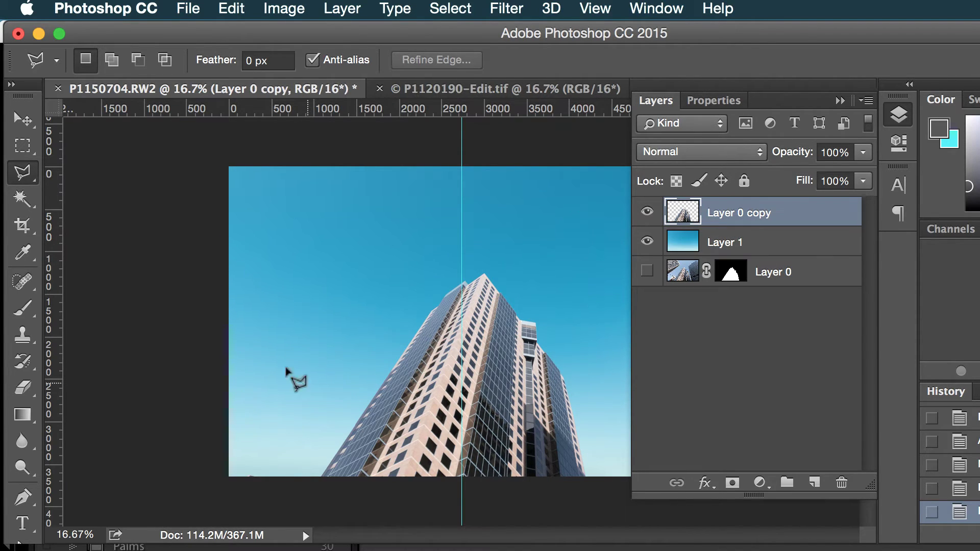
key(v)
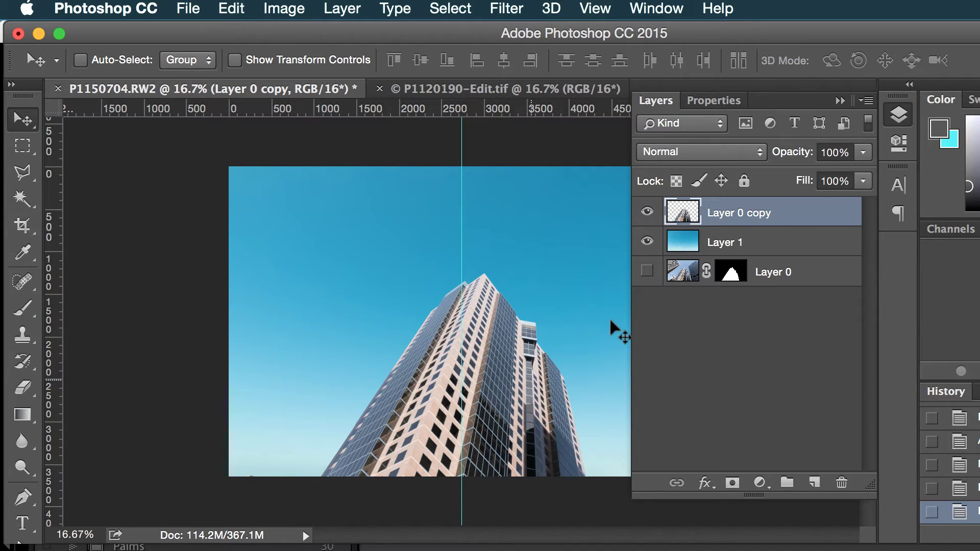
- Shift the tower layer 504 px to the left
click(897, 118)
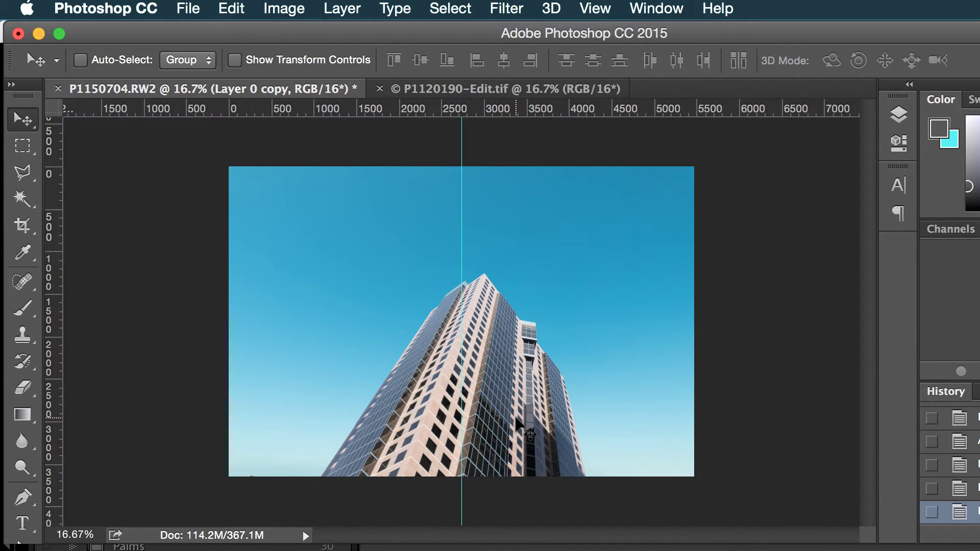
drag(516, 418, 472, 421)
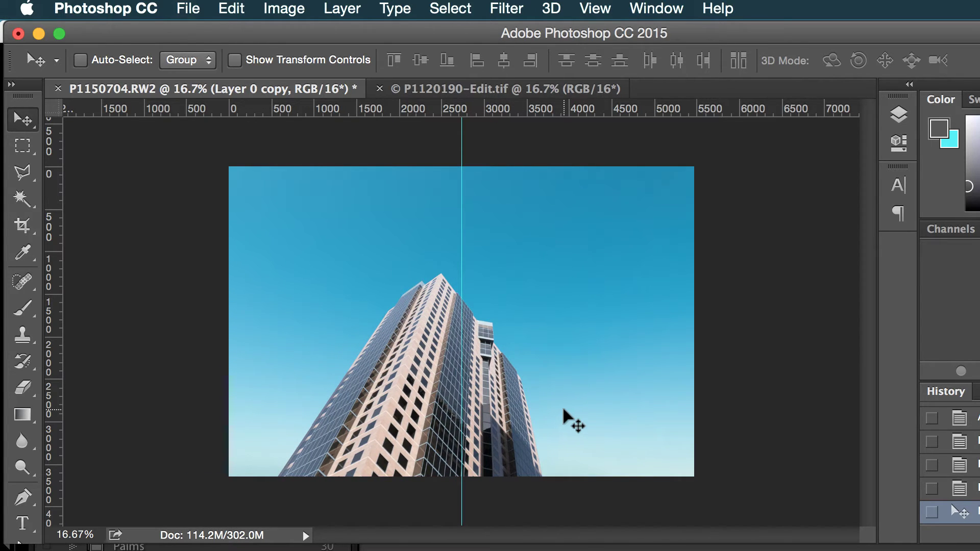
click(22, 146)
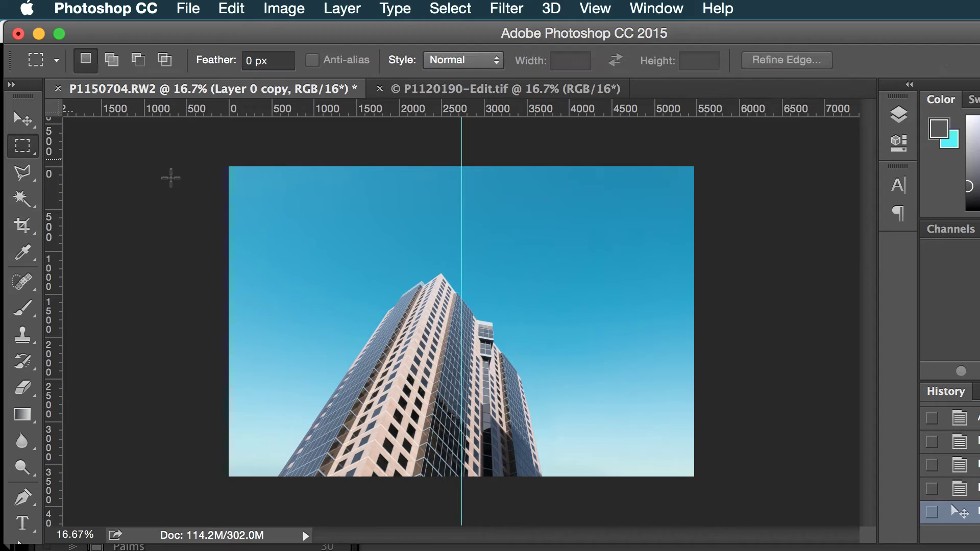
drag(227, 187, 438, 462)
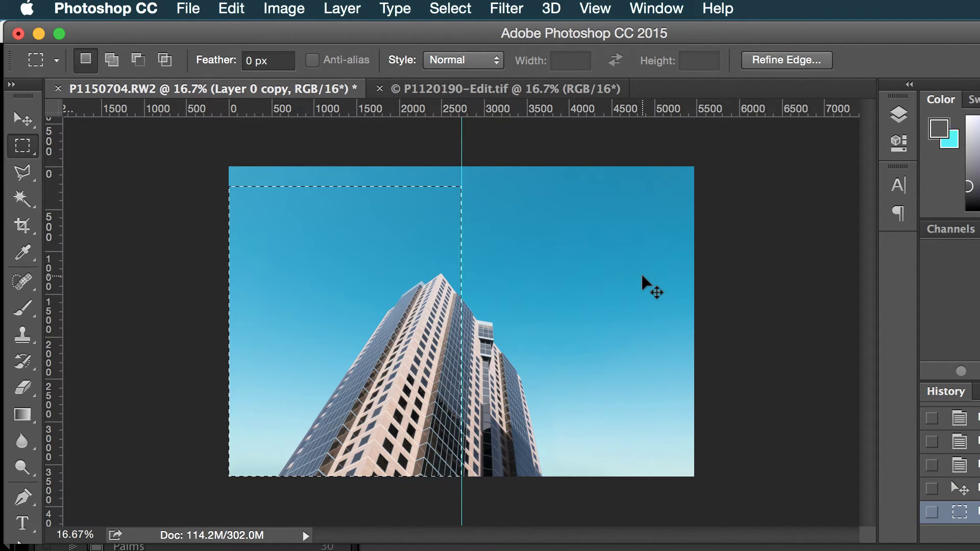
key(super+d)
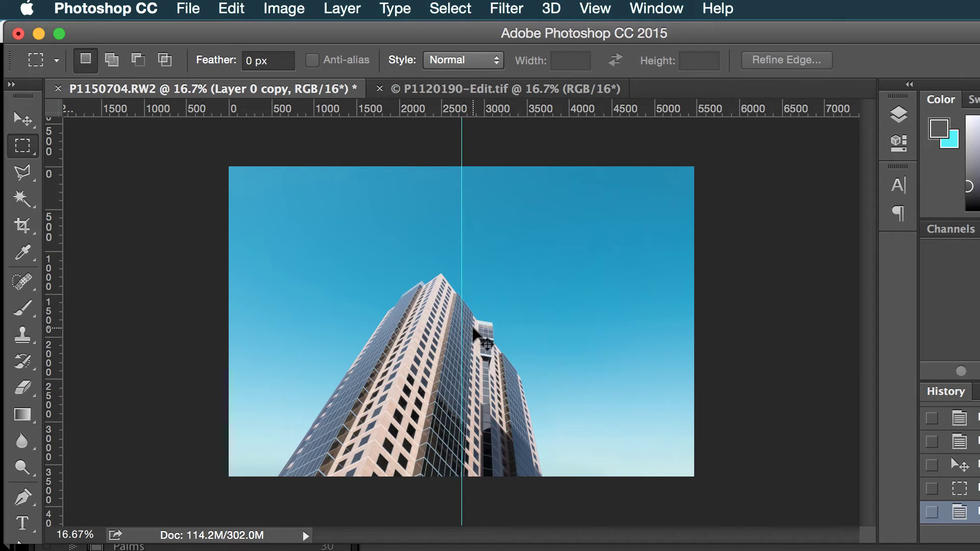
- Skew the tower about -10°, stretch it to 123% height, and shift it 184 px right
key(super+t)
right_click(536, 296)
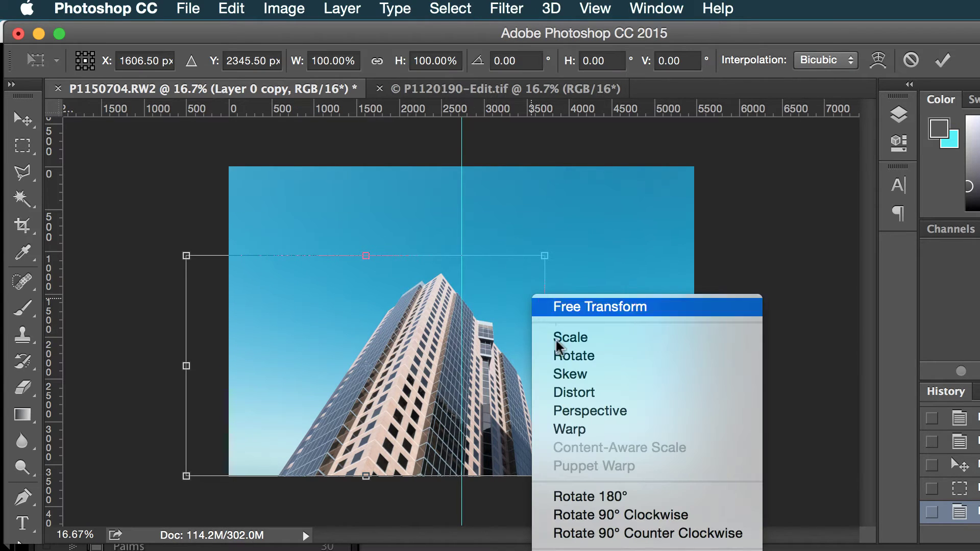
click(570, 370)
drag(544, 256, 513, 224)
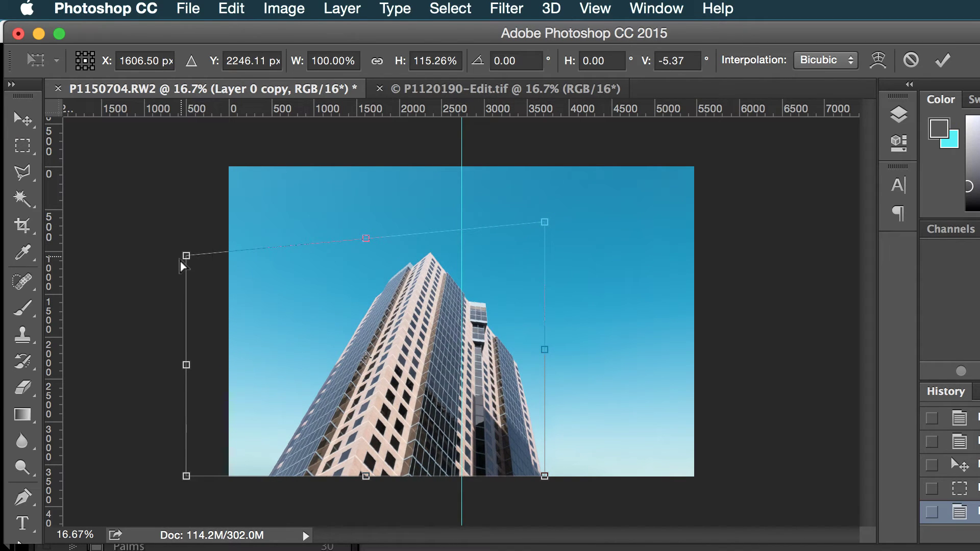
drag(184, 257, 169, 287)
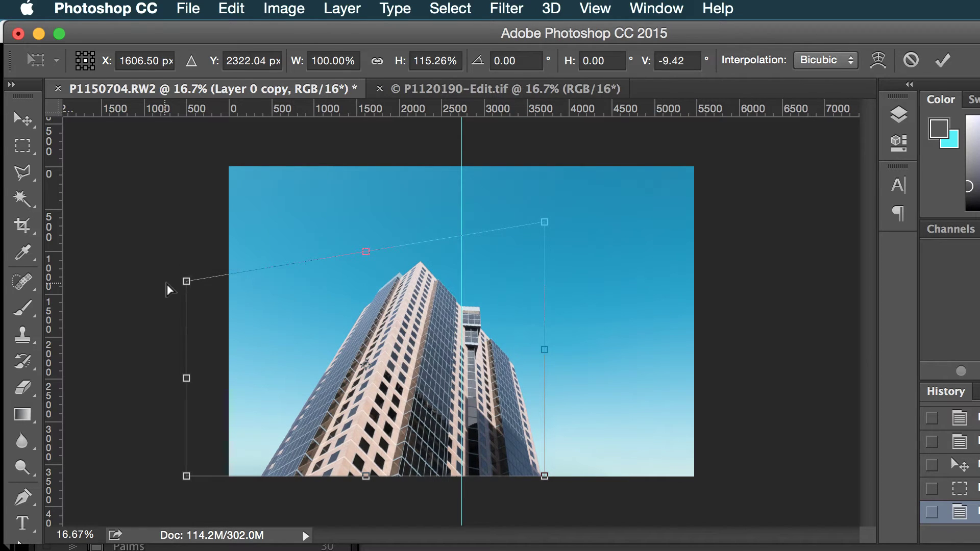
right_click(392, 295)
click(428, 332)
drag(366, 251, 366, 241)
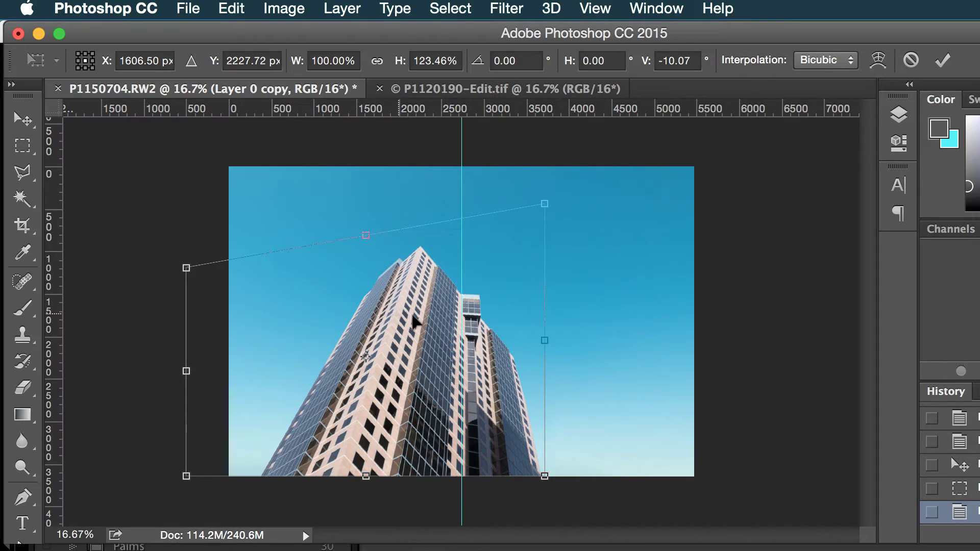
drag(436, 353, 446, 357)
key(m)
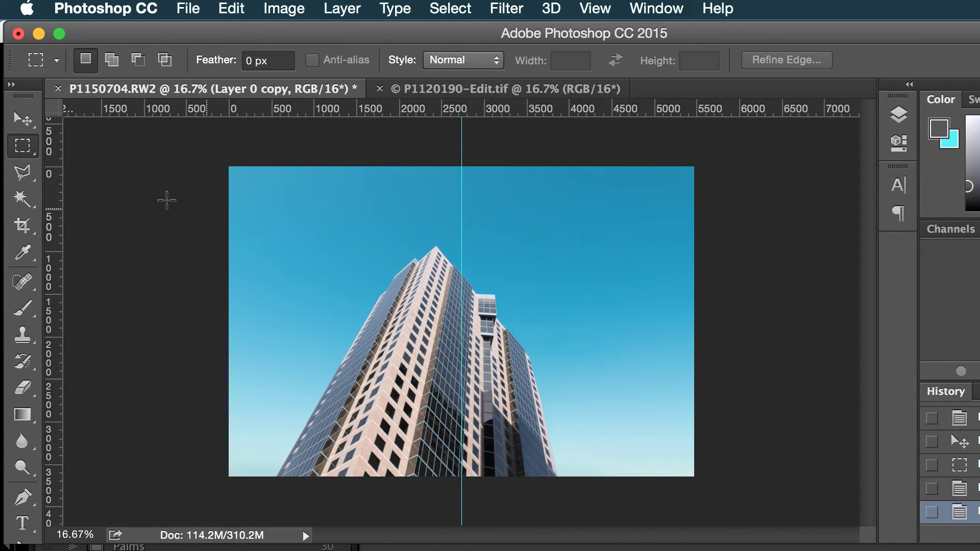
- Delete the tower's right half, keeping everything left of the centre guide
drag(160, 176, 461, 507)
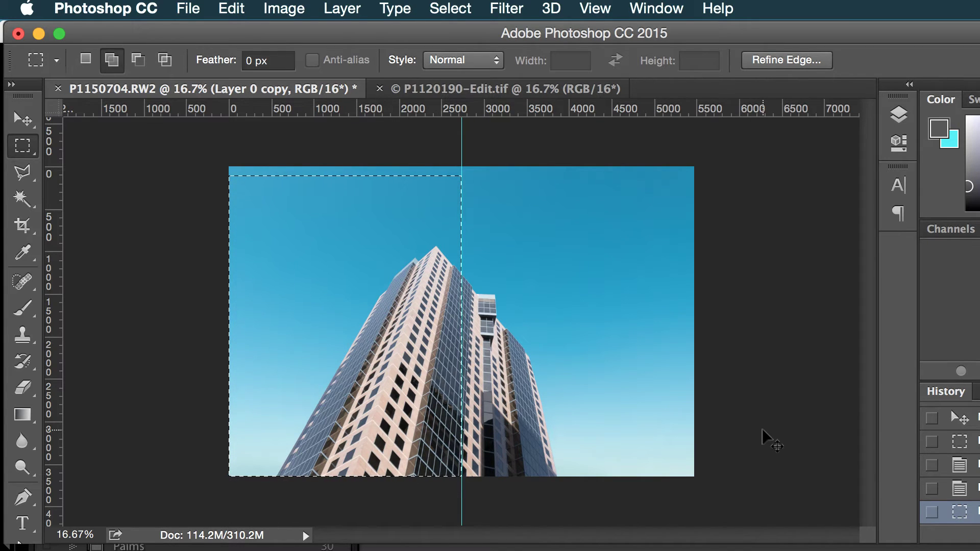
key(super+shift+i)
key(Delete)
key(super+d)
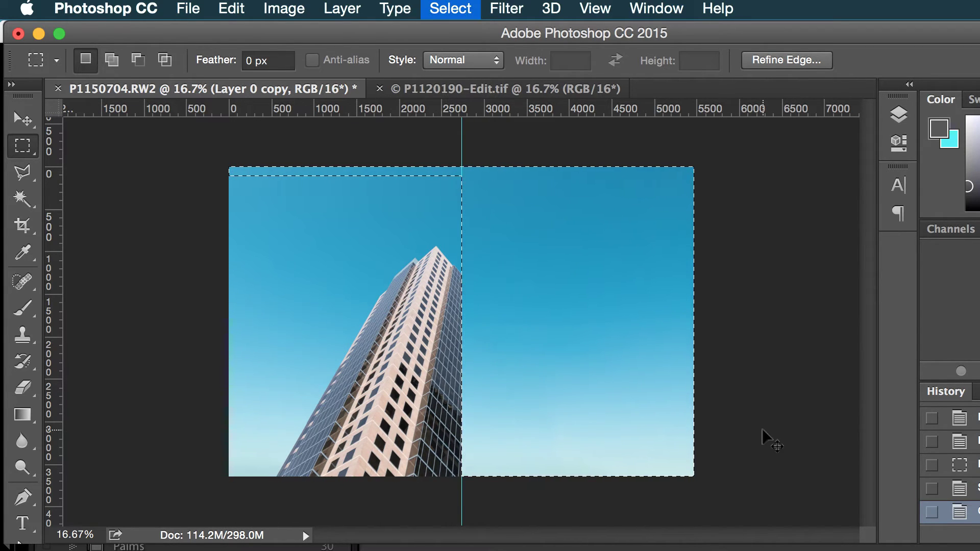
- Paste the left half as Layer 2, flip it horizontally onto the right side, and hide guides
key(super+v)
key(super+t)
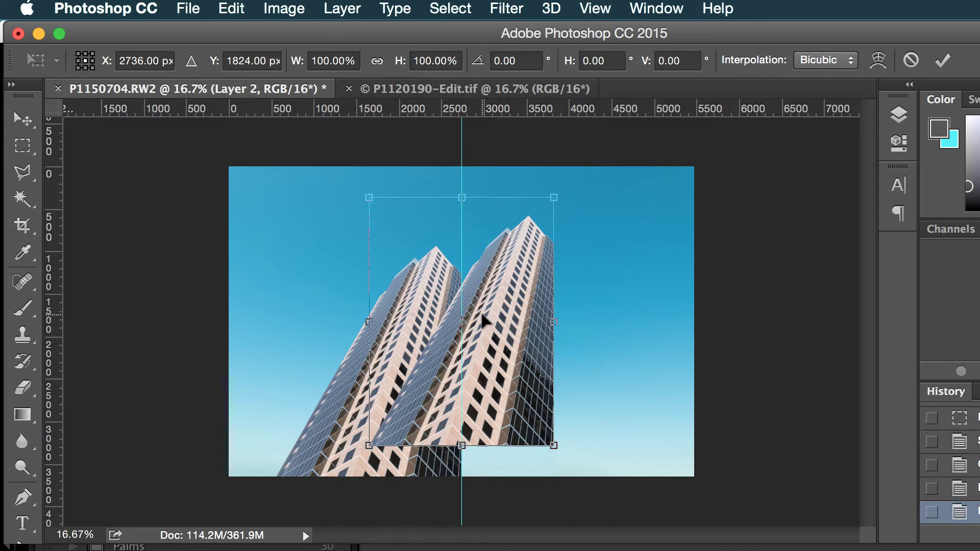
right_click(483, 320)
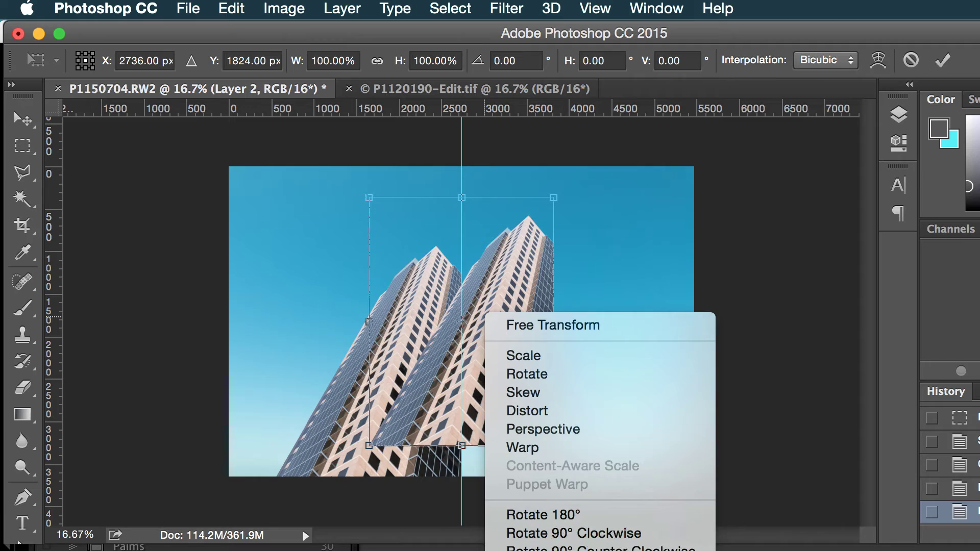
click(541, 550)
drag(471, 359, 564, 388)
key(Return)
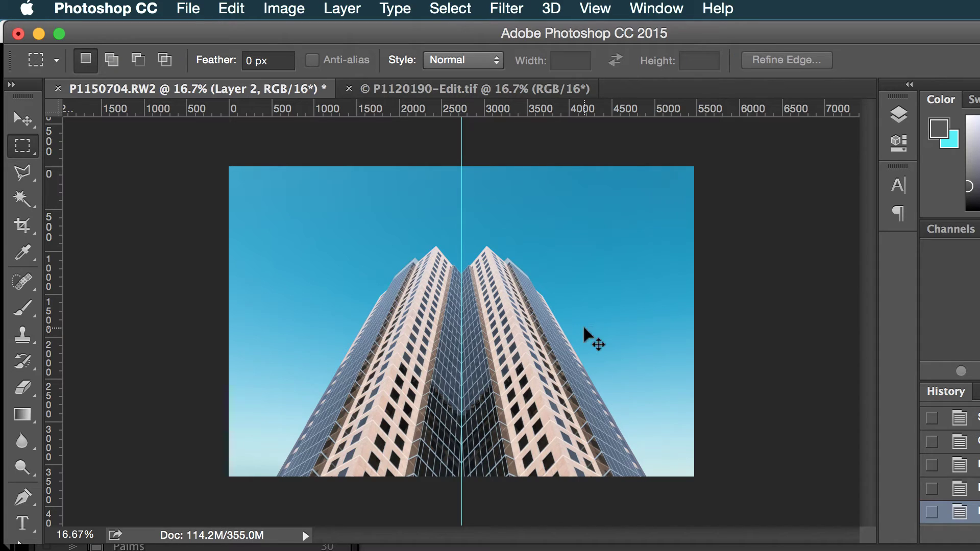
key(super+semicolon)
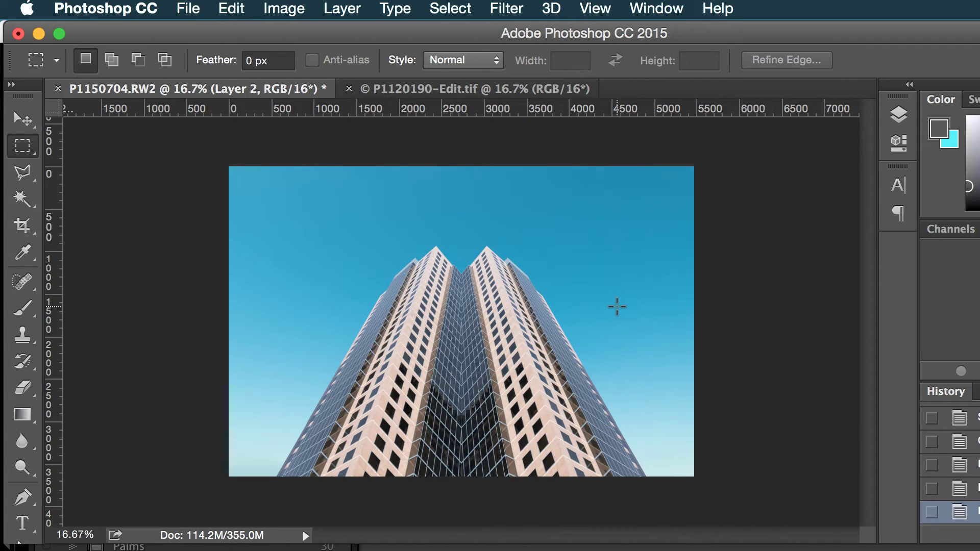
- Convert Layer 2 and Layer 0 copy together into a single smart object
click(898, 114)
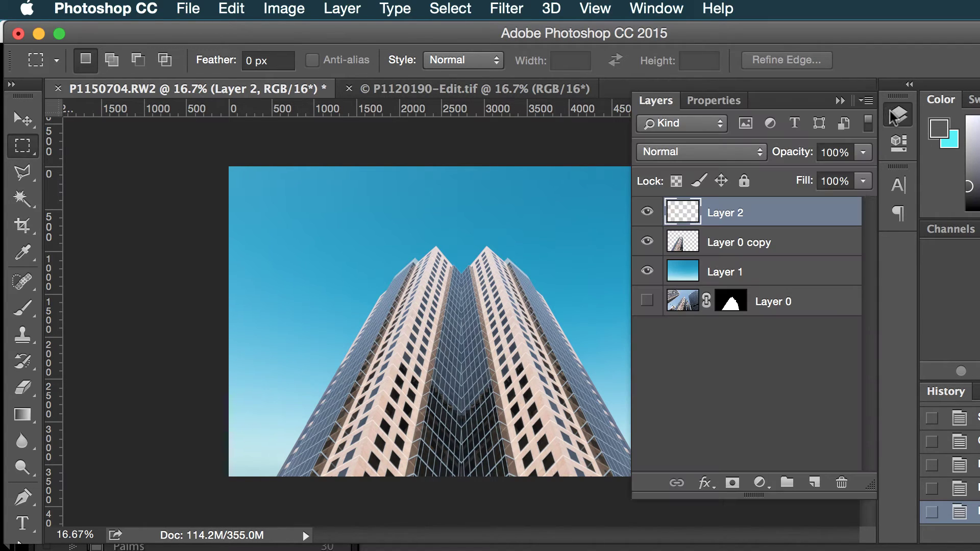
shift+click(778, 242)
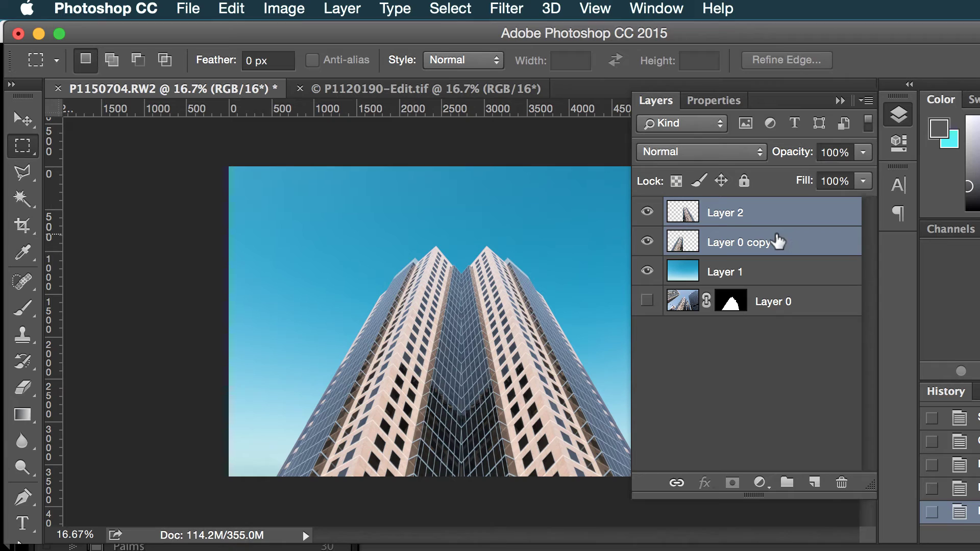
right_click(773, 242)
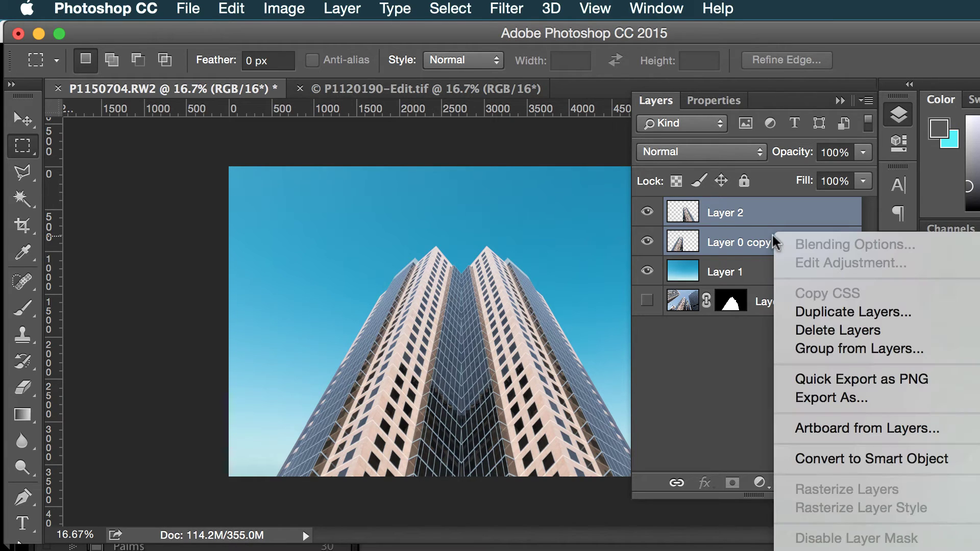
click(868, 458)
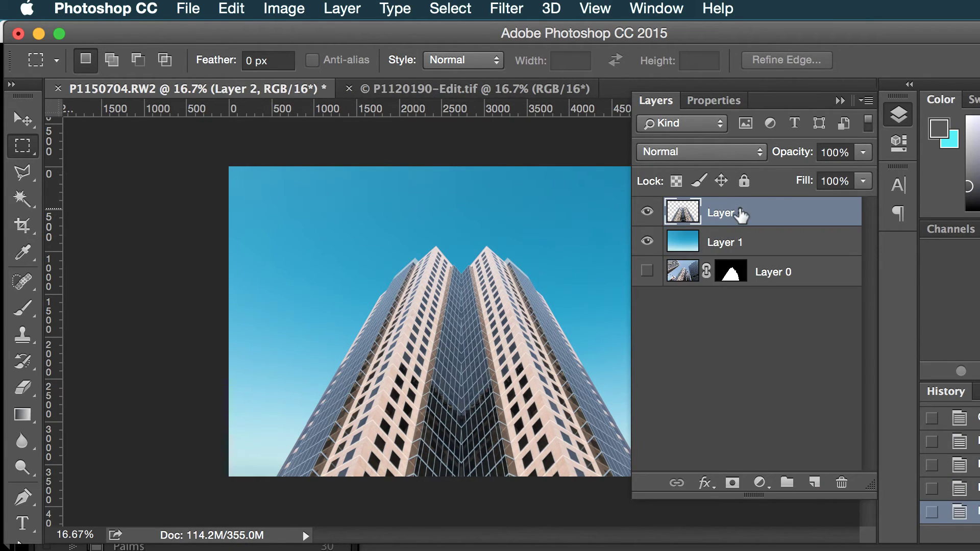
- Rename the merged layer to 'Building' and the backdrop layer to 'Sky'
double_click(740, 213)
text(Buol)
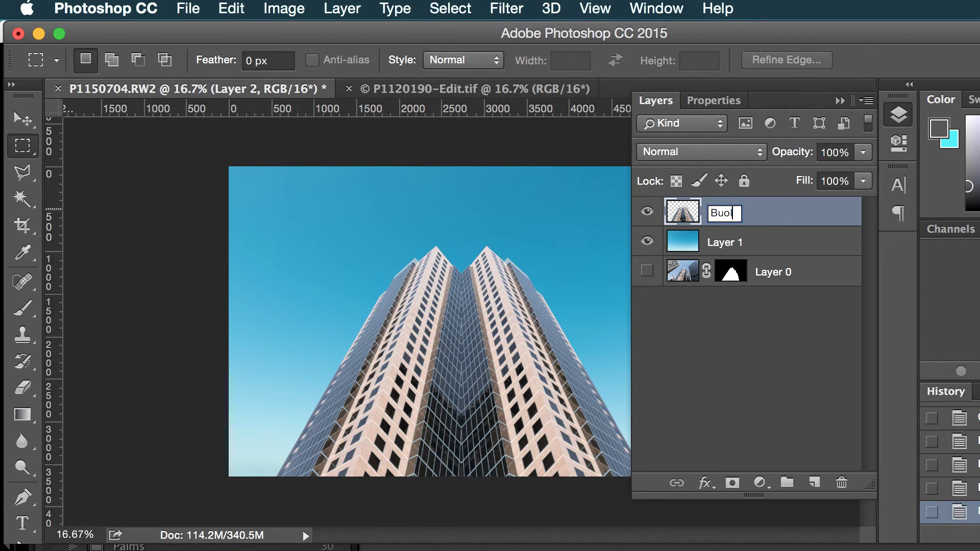
text(ding)
key(BackSpace)
key(BackSpace)
key(BackSpace)
key(BackSpace)
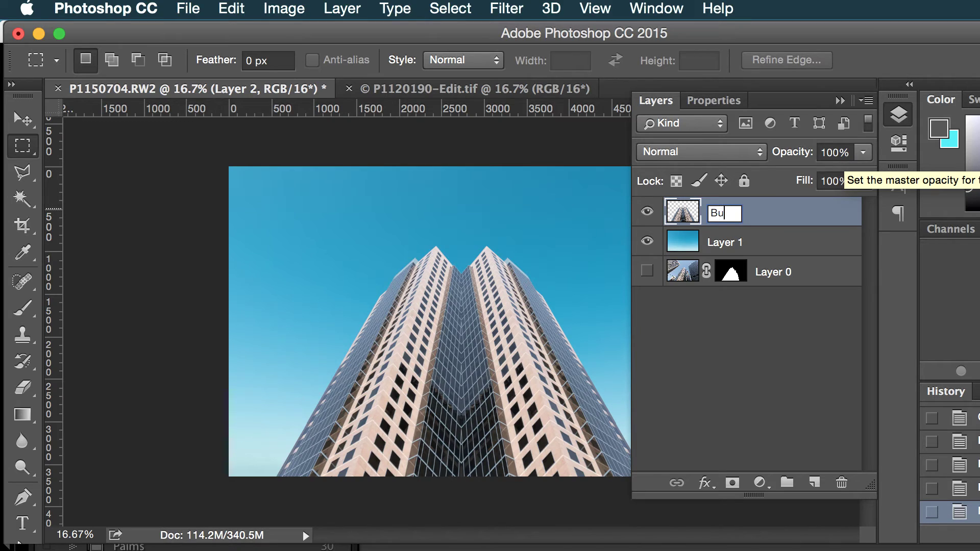
text(ding)
key(Return)
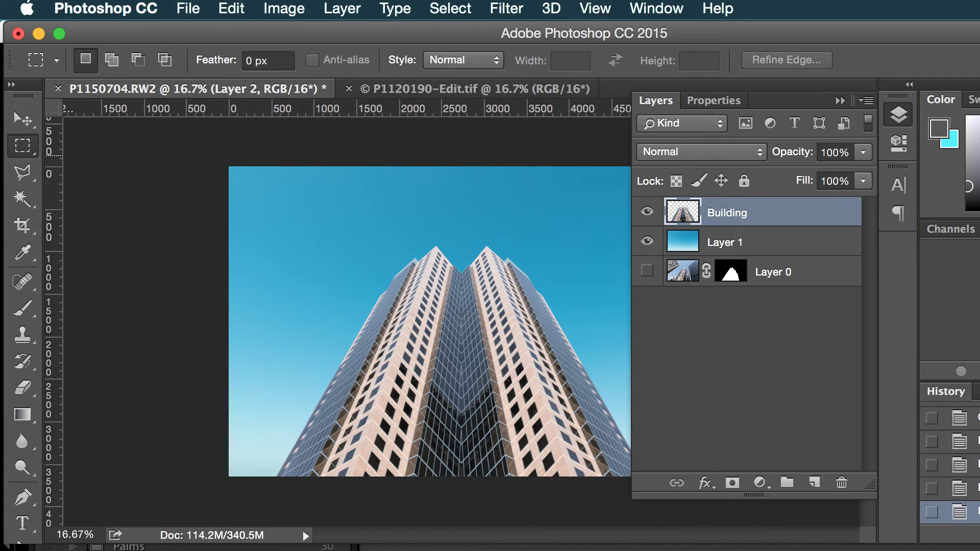
double_click(747, 247)
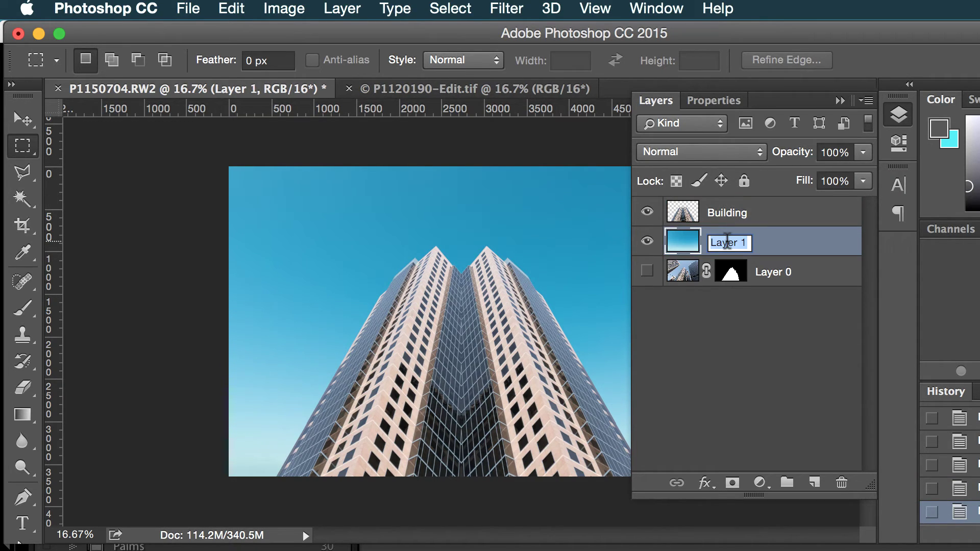
text(Sky)
key(Return)
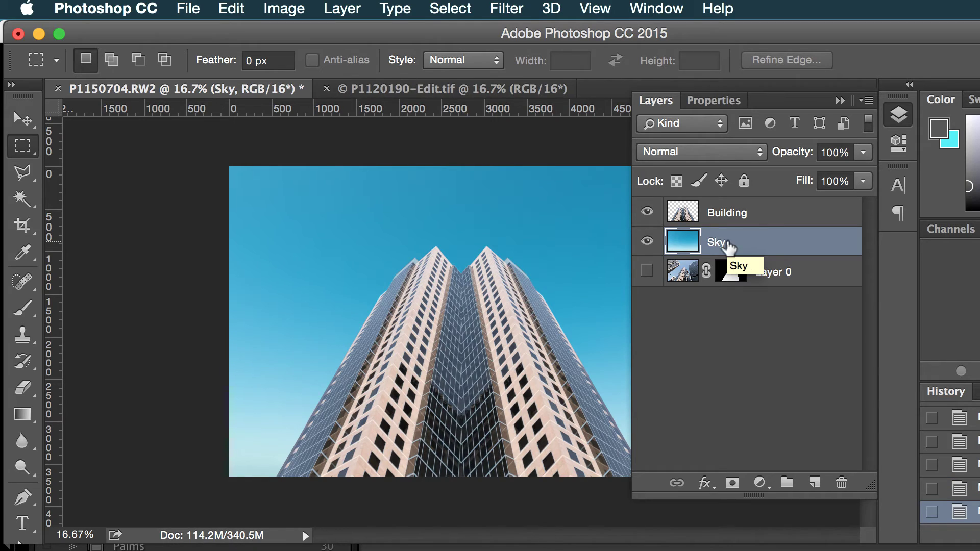
click(690, 211)
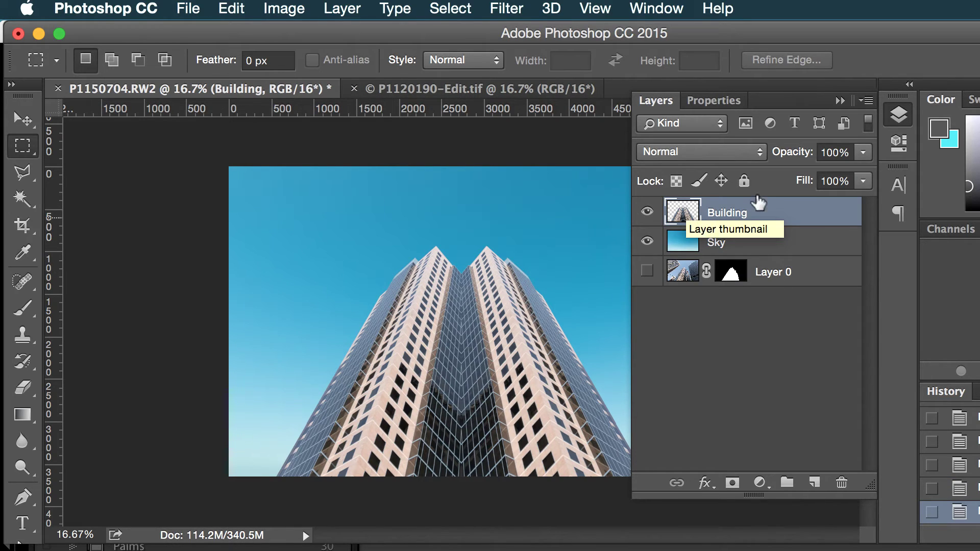
click(899, 114)
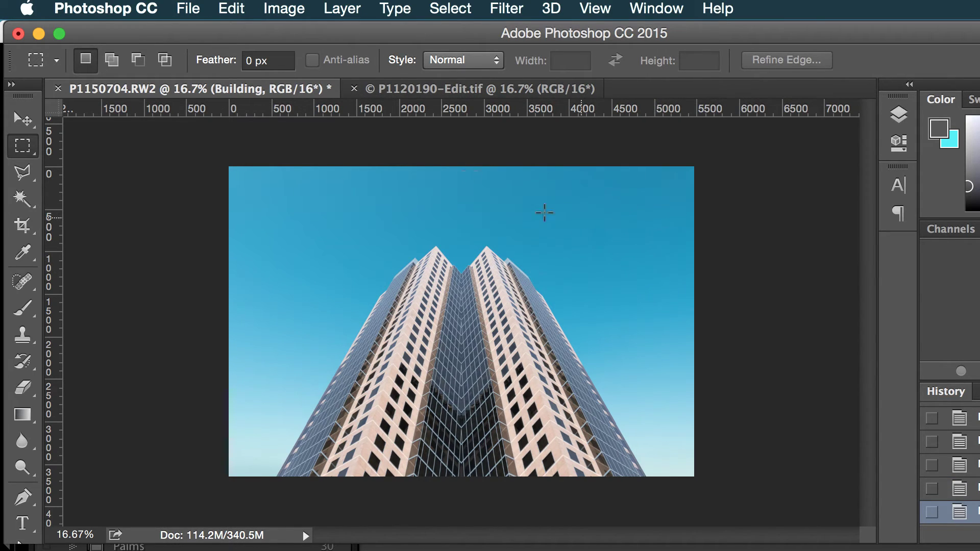
- Add a Levels 1 adjustment clipped to Building with input levels 1/1.00/211
click(899, 115)
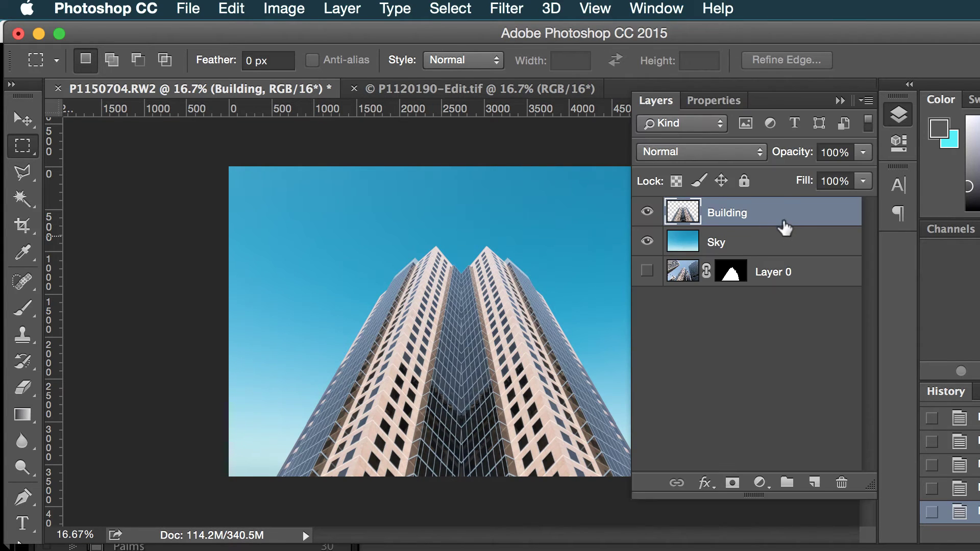
click(342, 8)
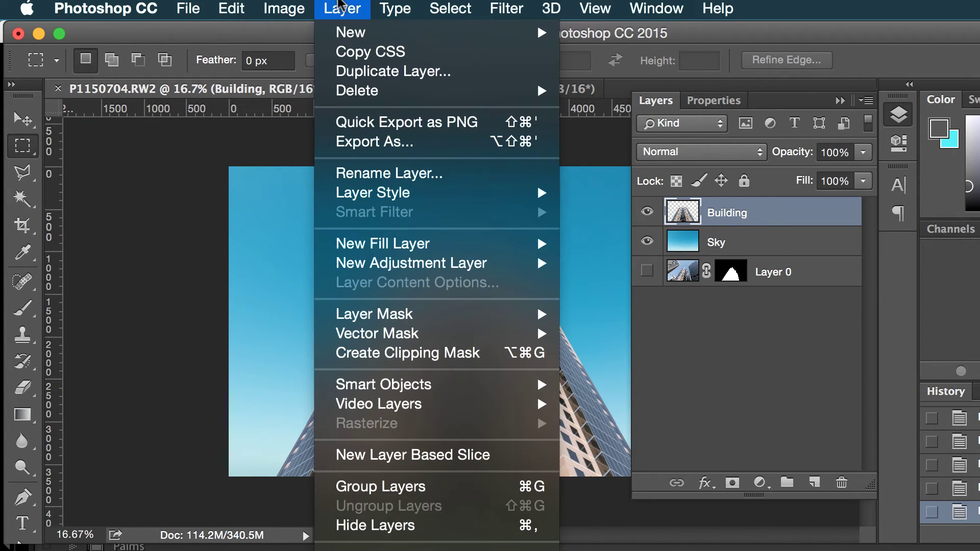
mouse_move(507, 264)
click(632, 284)
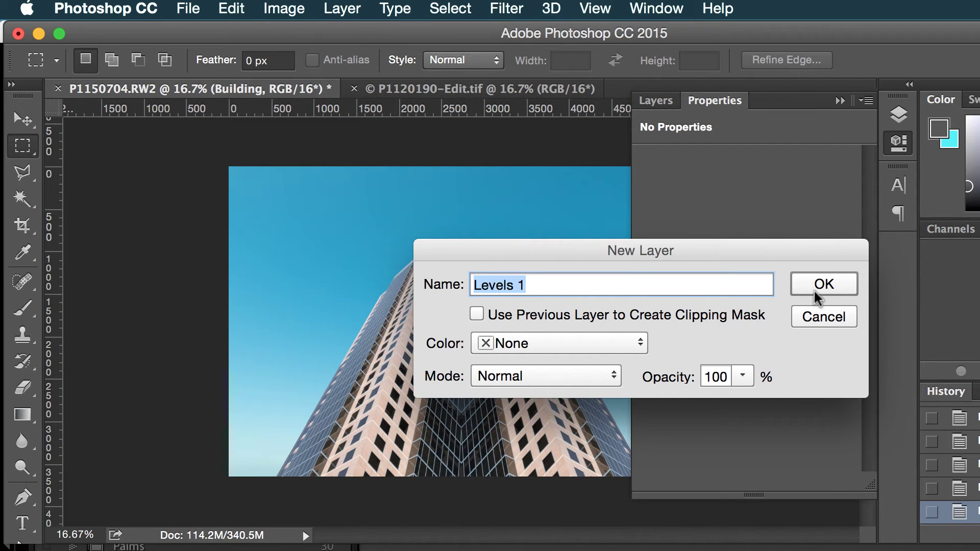
click(818, 291)
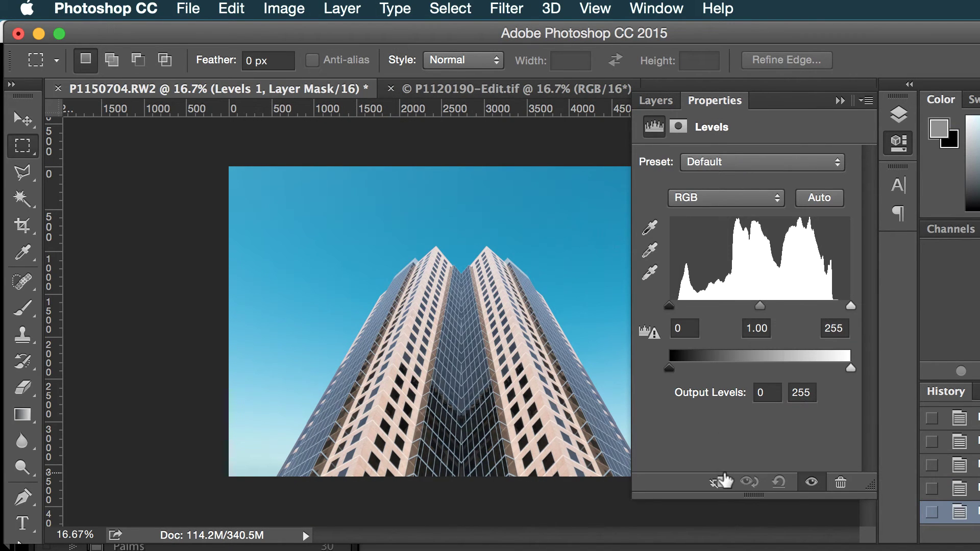
click(719, 483)
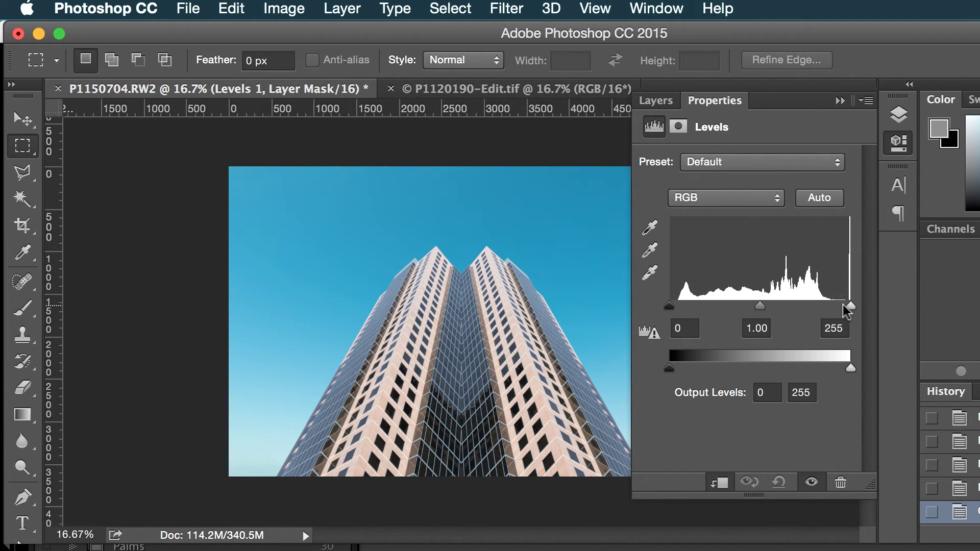
drag(846, 308, 820, 308)
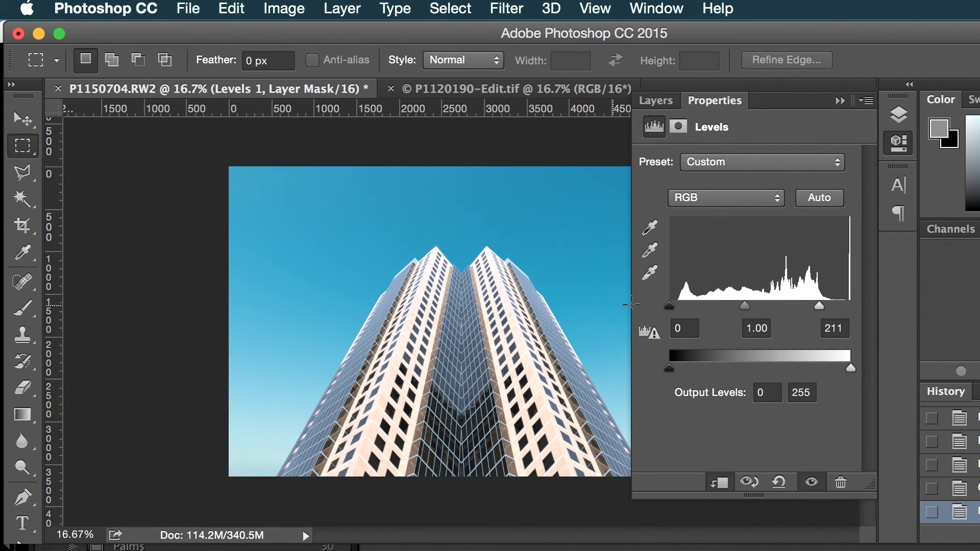
drag(669, 308, 670, 308)
click(644, 108)
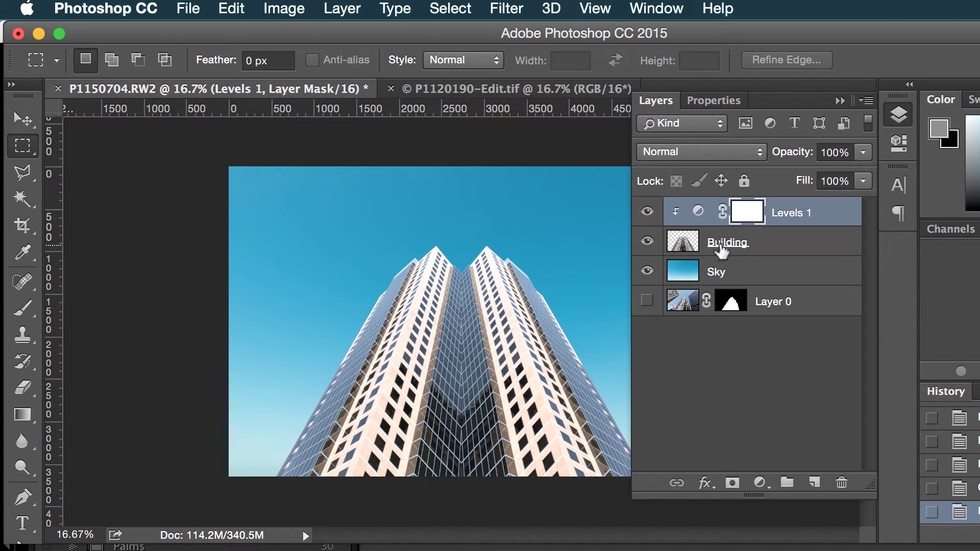
- Add a Hue/Saturation 1 adjustment on Building and shift its hue toward pink
click(743, 239)
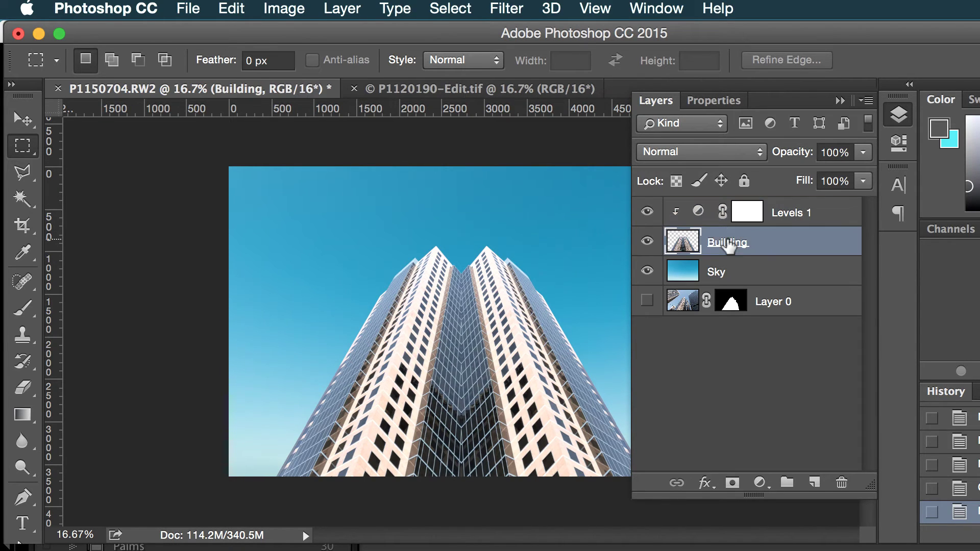
click(355, 7)
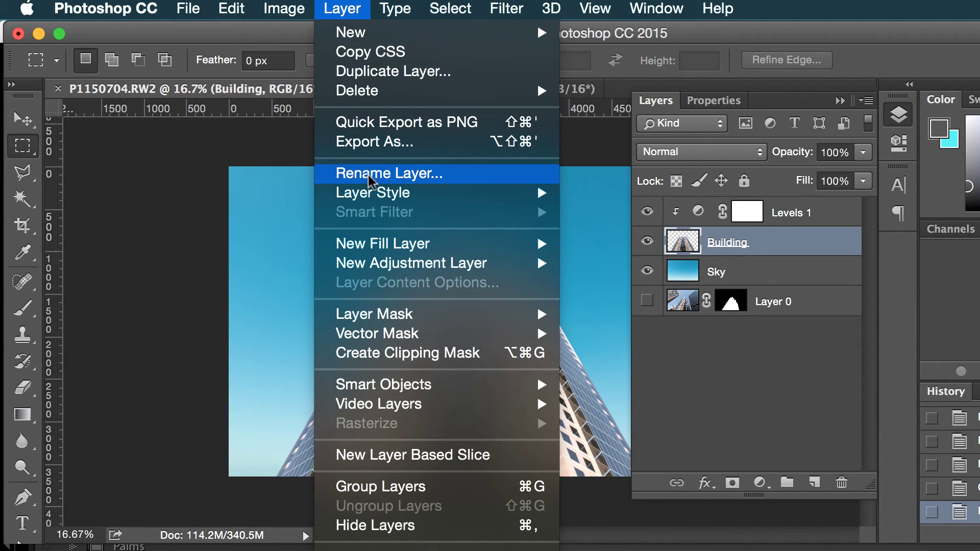
mouse_move(372, 263)
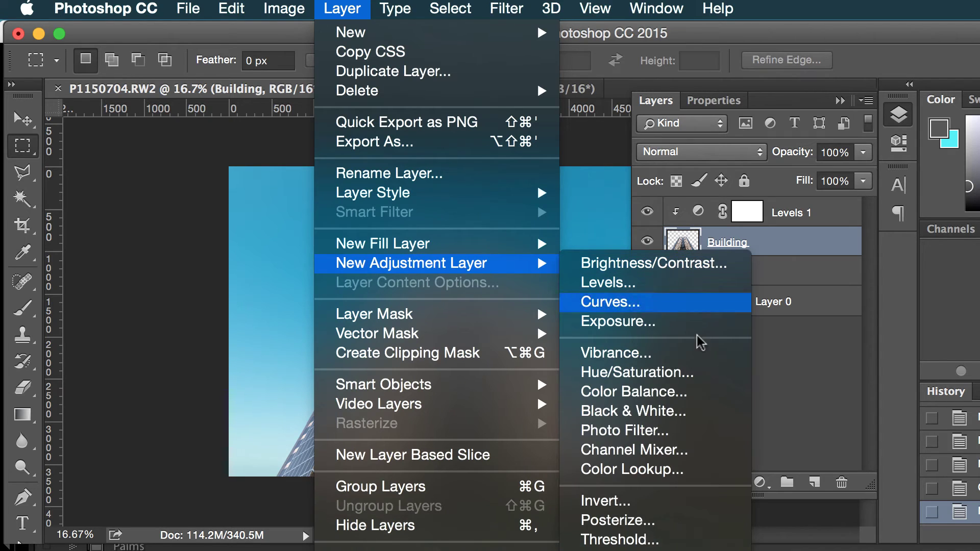
click(675, 372)
click(824, 284)
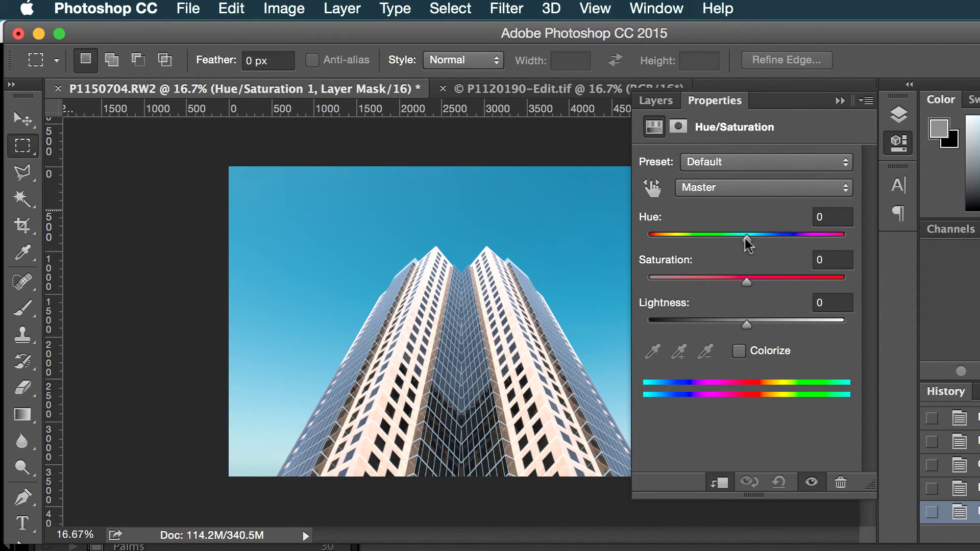
drag(746, 240, 805, 244)
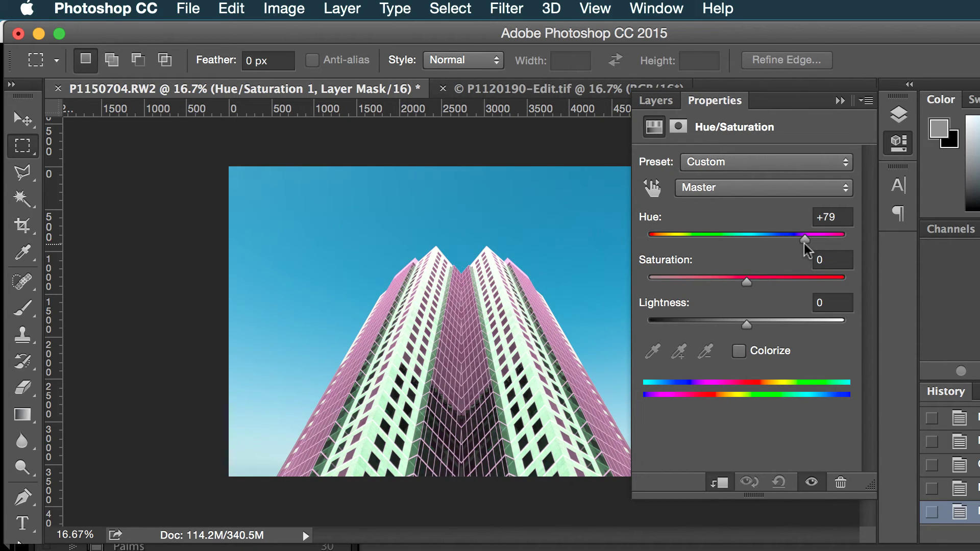
- Drain saturation from the Yellows colour range
click(755, 196)
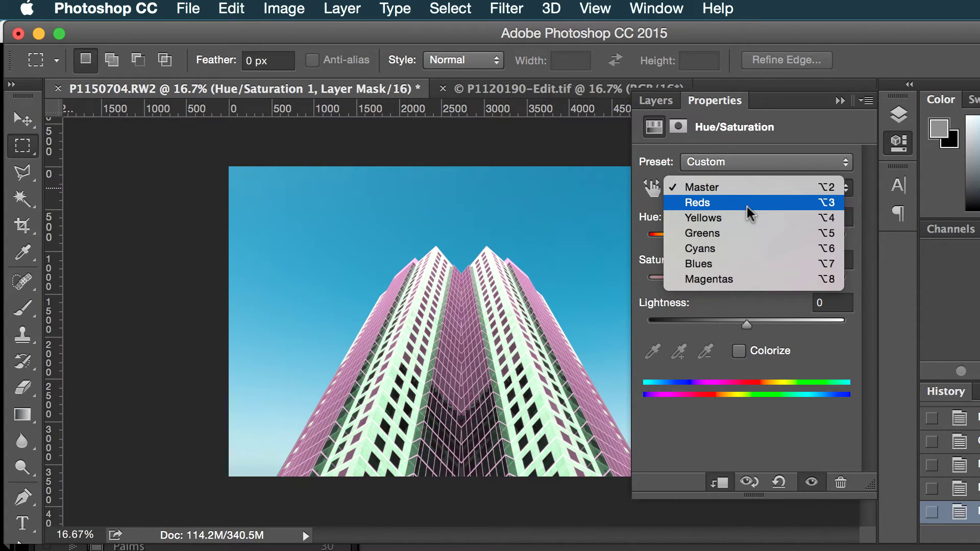
click(746, 202)
click(743, 187)
click(744, 204)
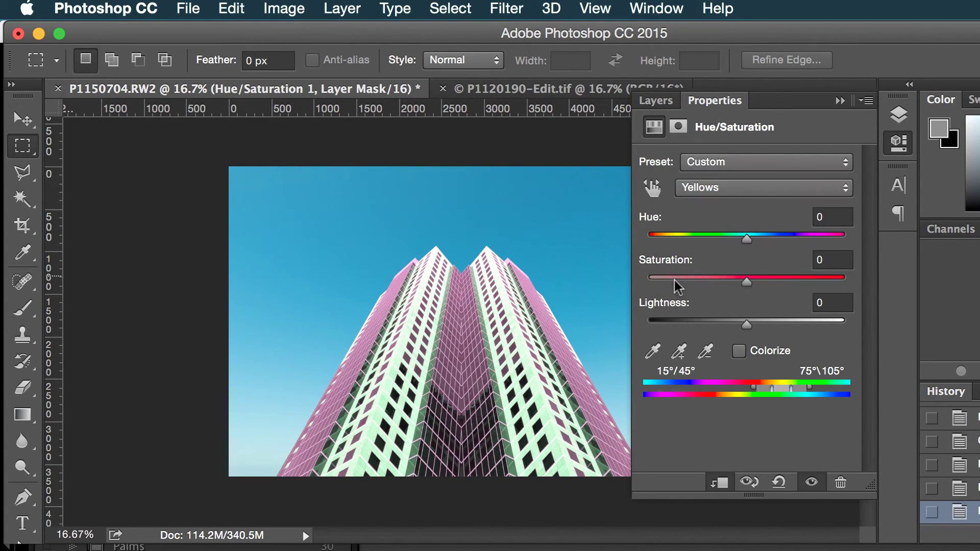
click(654, 278)
- Desaturate the Greens to -94 and the Cyans to -96
click(712, 198)
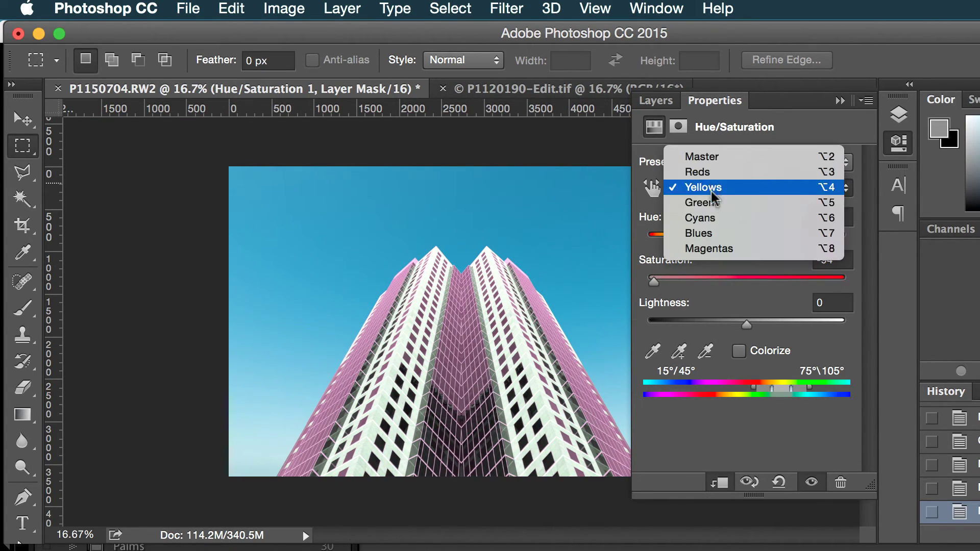
click(711, 202)
click(654, 279)
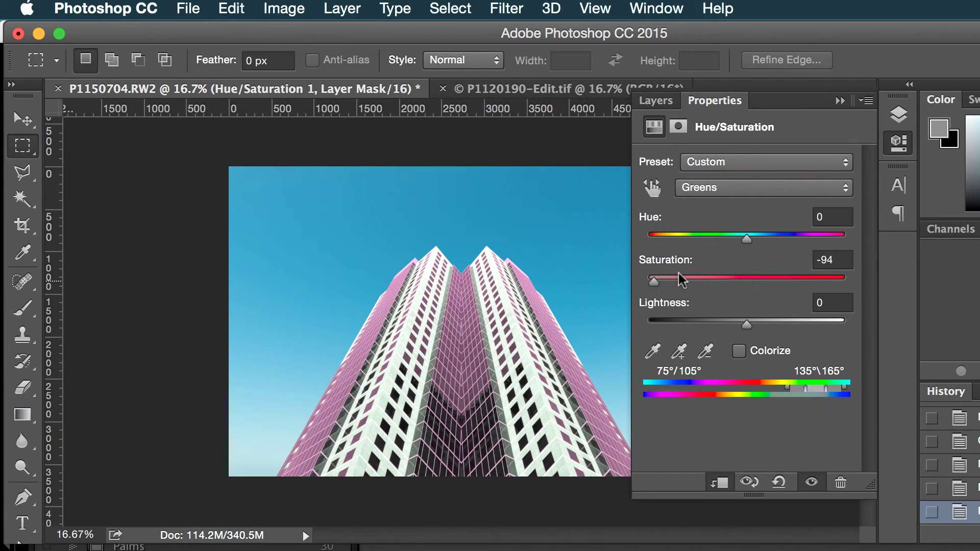
click(725, 190)
click(715, 201)
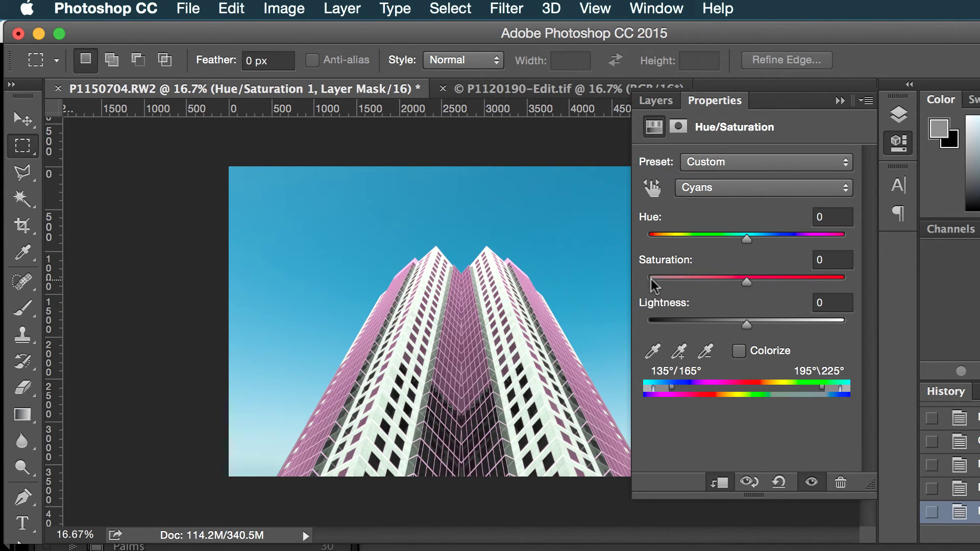
click(652, 278)
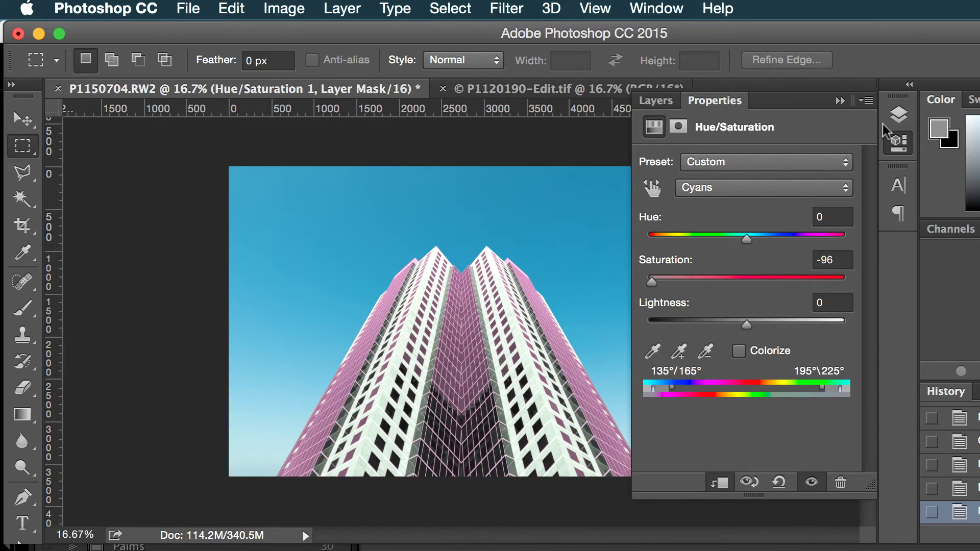
click(897, 117)
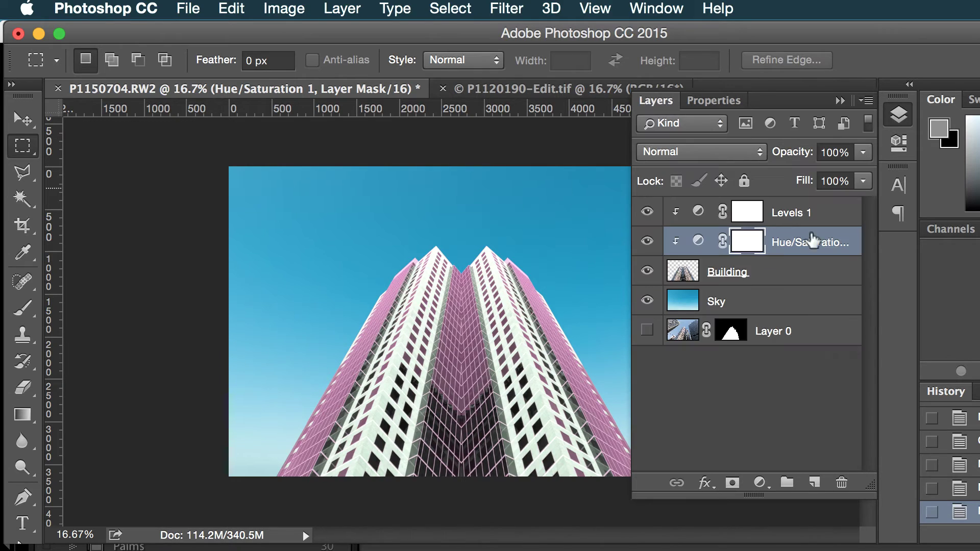
click(898, 116)
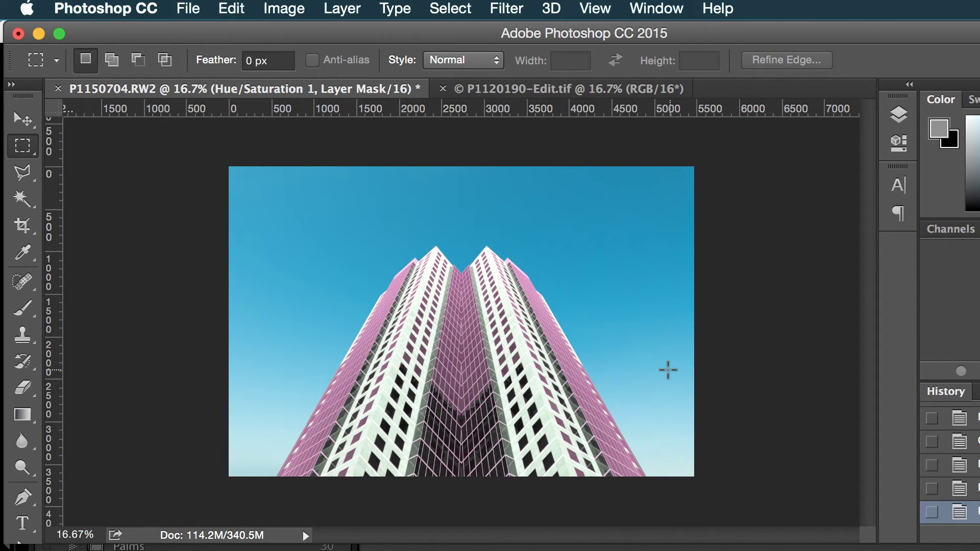
- Zoom the view to 20% and show the Layers panel
click(94, 533)
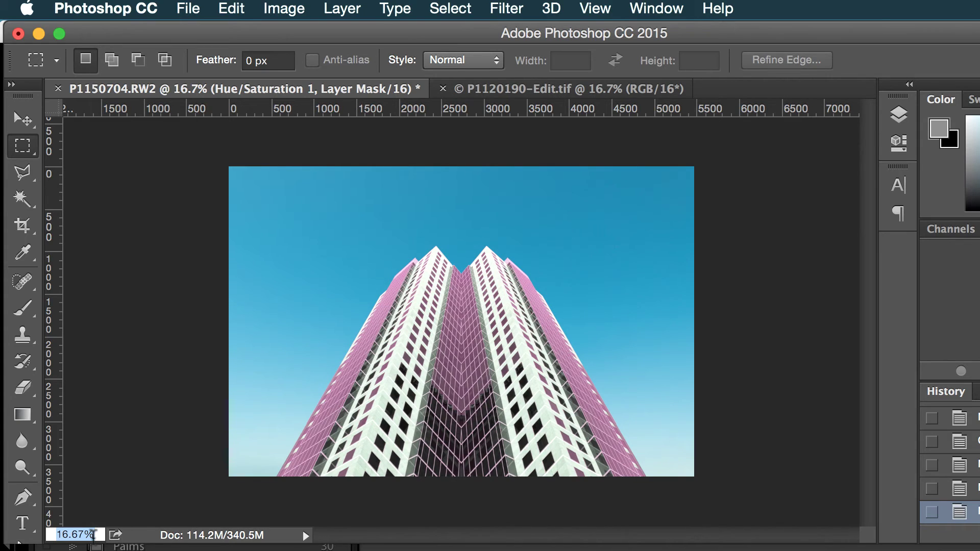
text(20%)
key(Return)
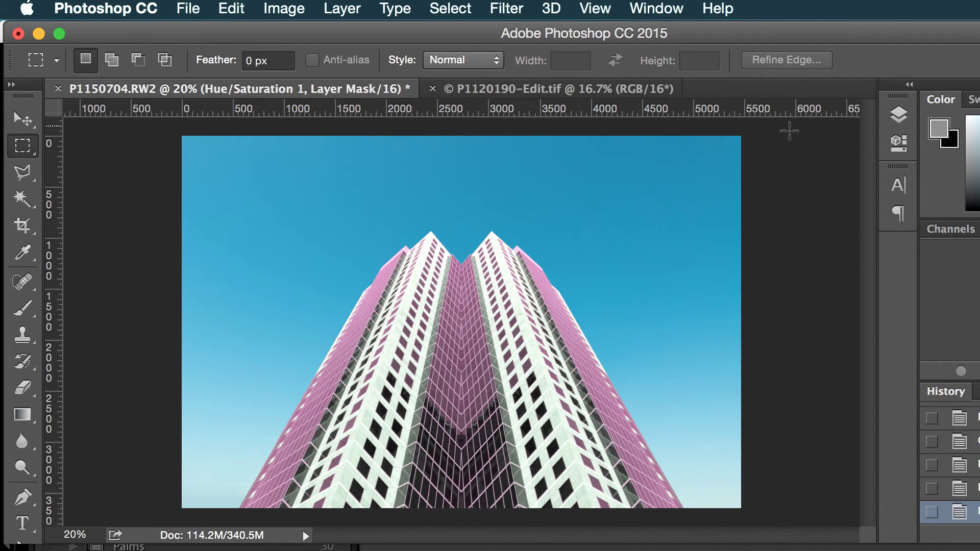
click(897, 127)
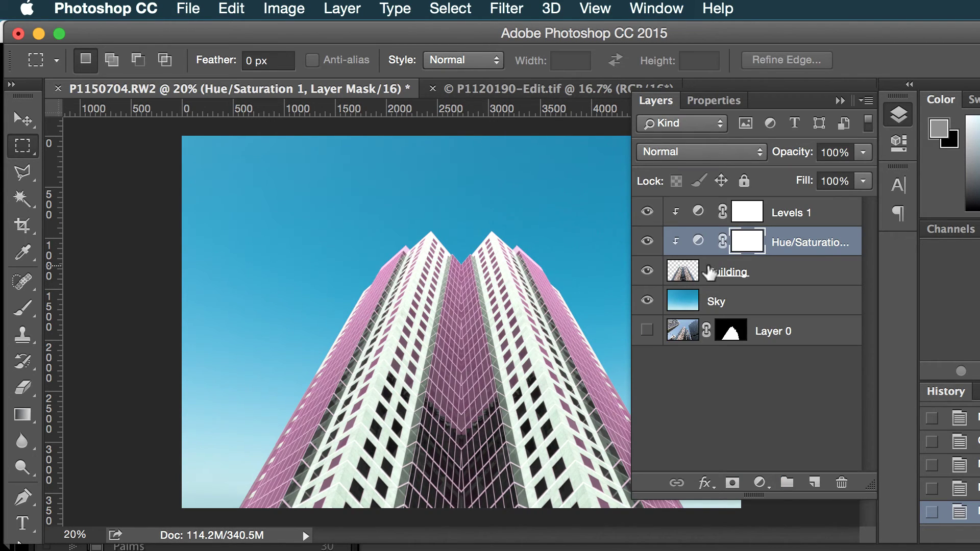
- Duplicate the Building layer and hide the original
click(689, 272)
drag(689, 273, 814, 482)
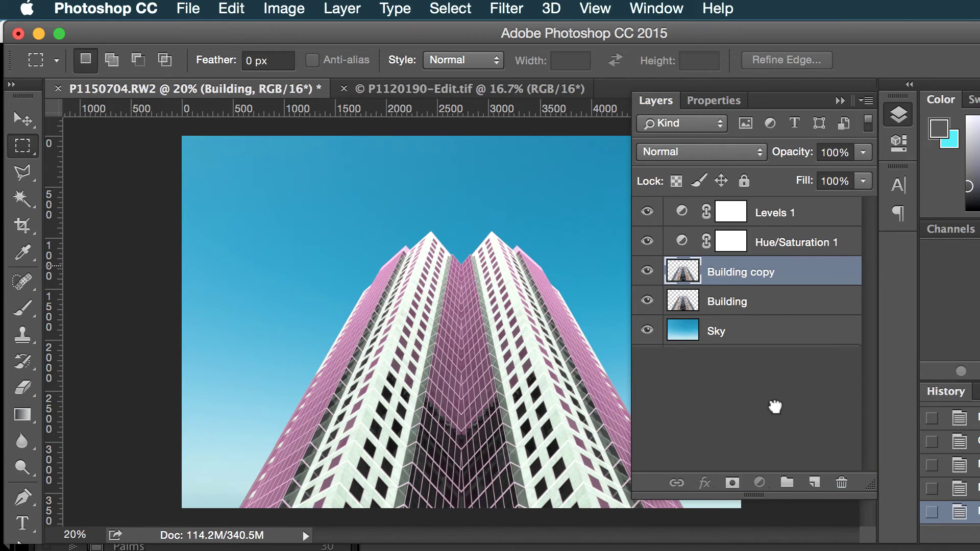
click(647, 302)
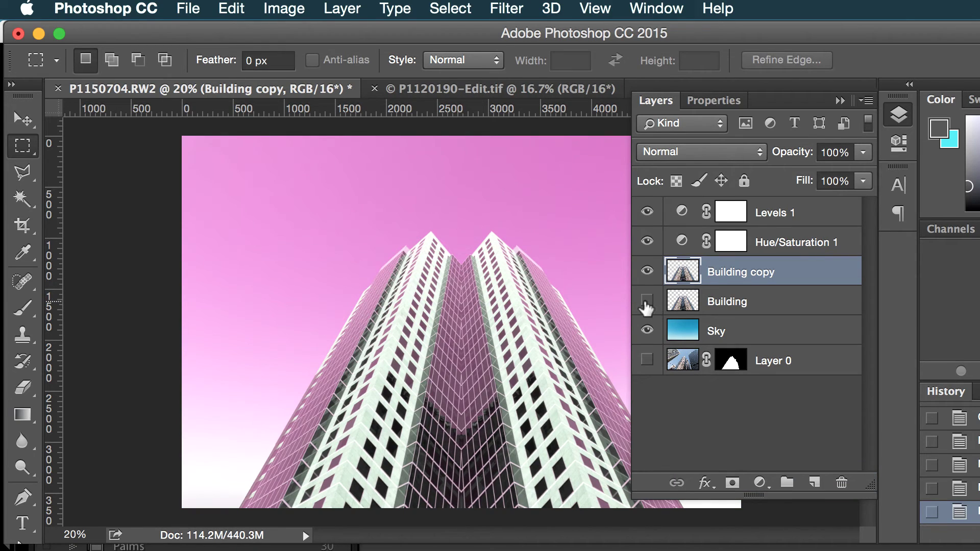
- Clip Hue/Saturation 1 and Levels 1 to the Building copy layer
click(685, 243)
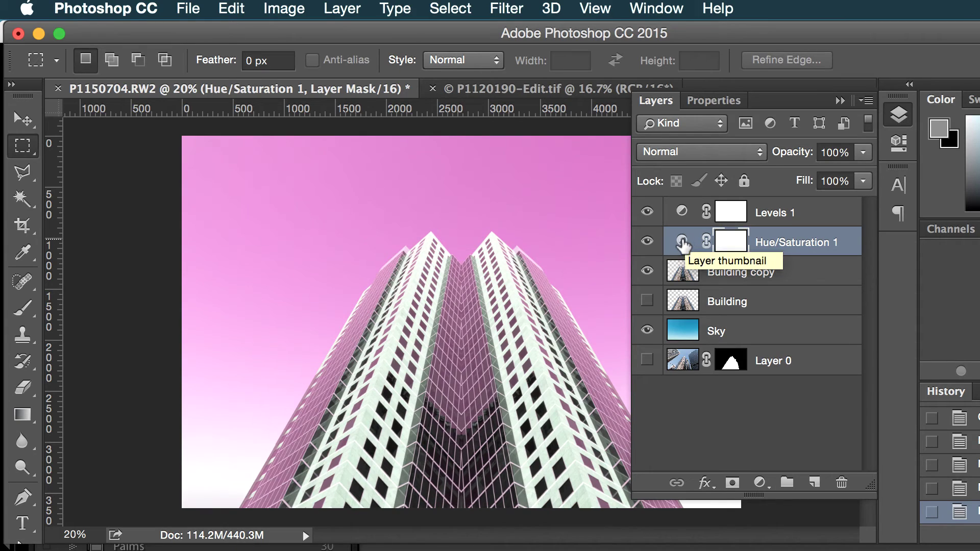
double_click(684, 241)
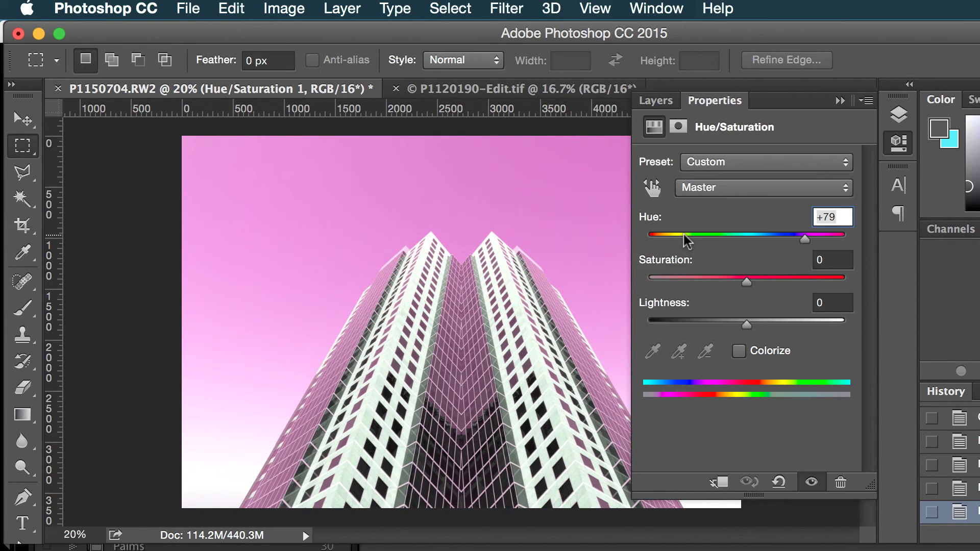
click(720, 483)
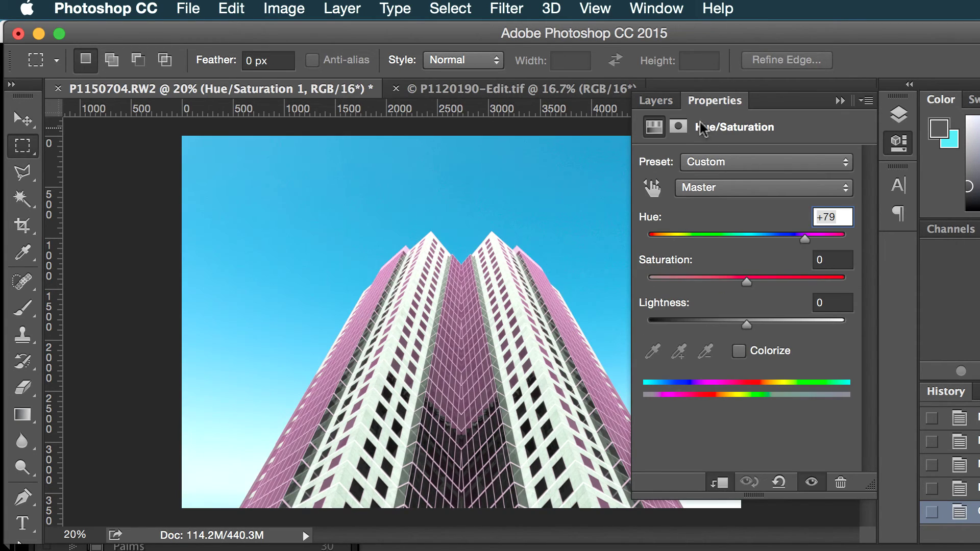
click(656, 101)
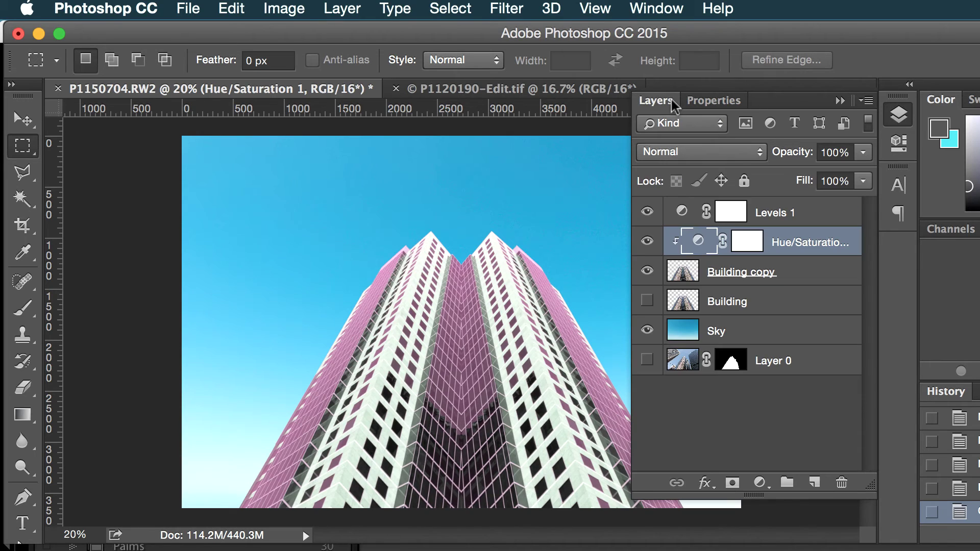
double_click(683, 210)
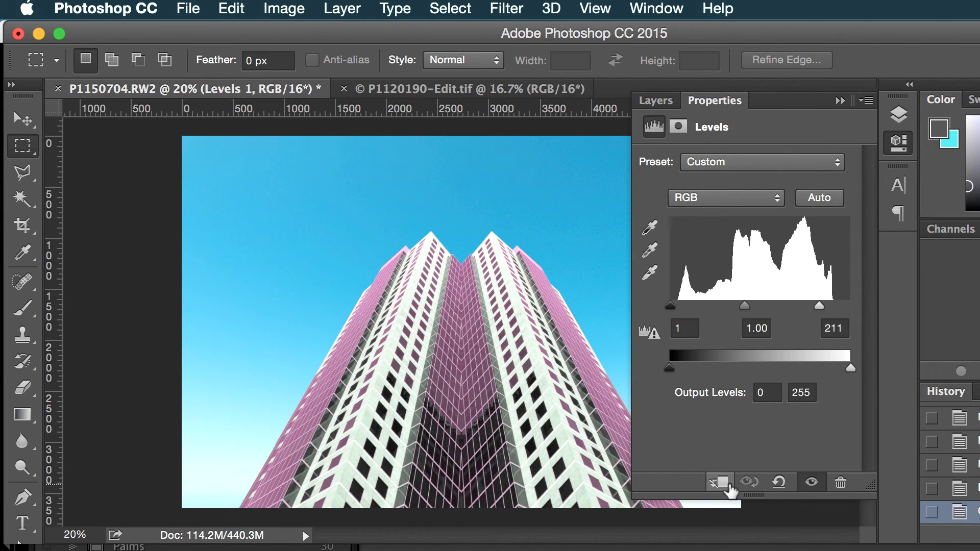
click(722, 483)
click(664, 100)
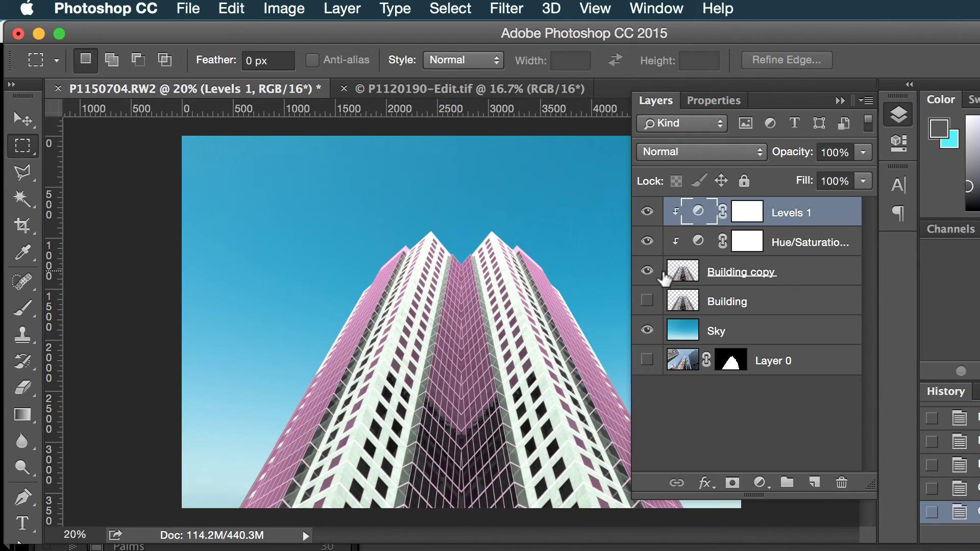
- Move the original Building layer beneath Sky
click(709, 285)
drag(699, 301, 691, 345)
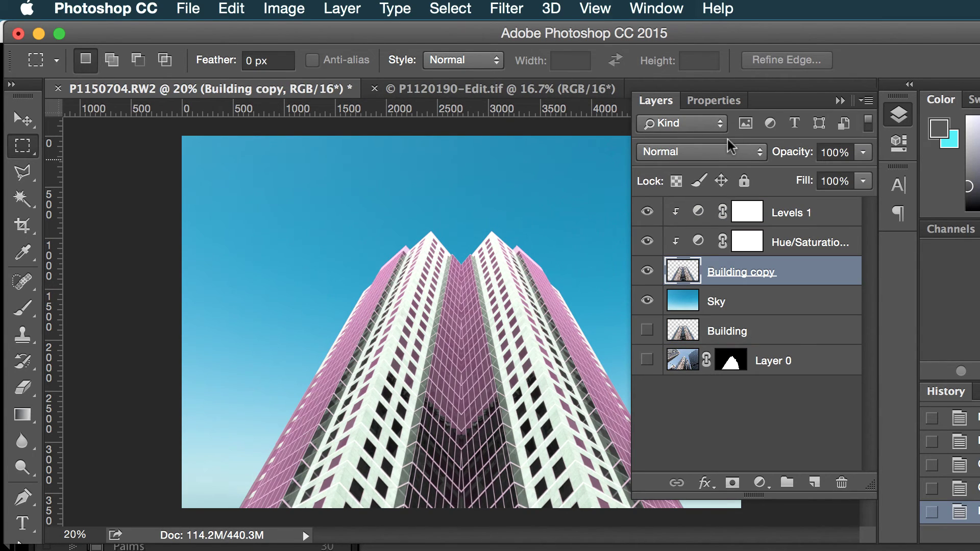
click(898, 114)
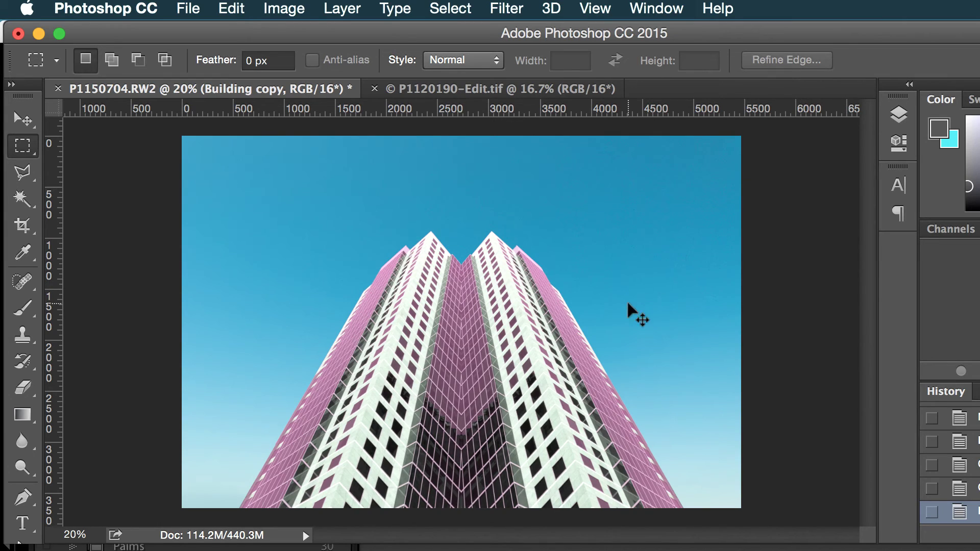
- Stretch the Building copy taller to about 105.92% height
key(super+t)
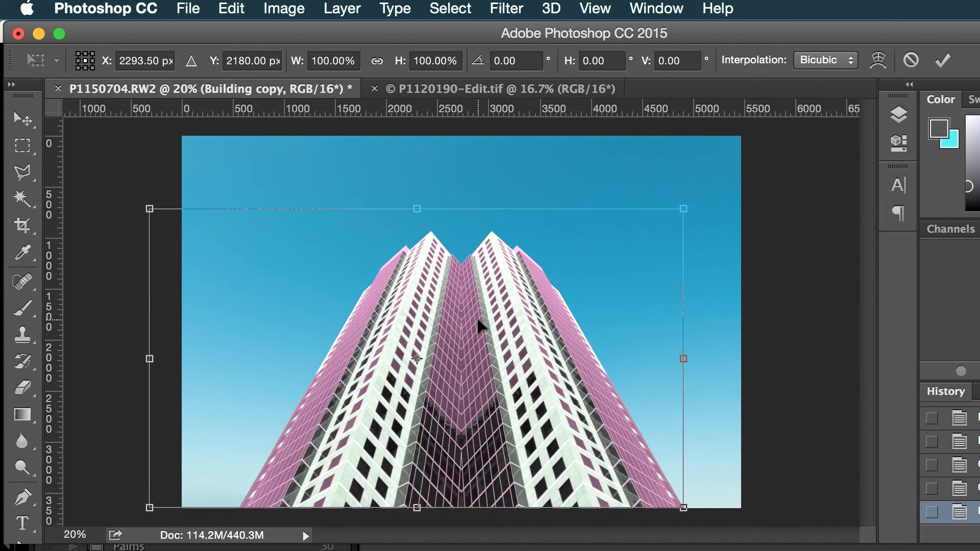
right_click(477, 322)
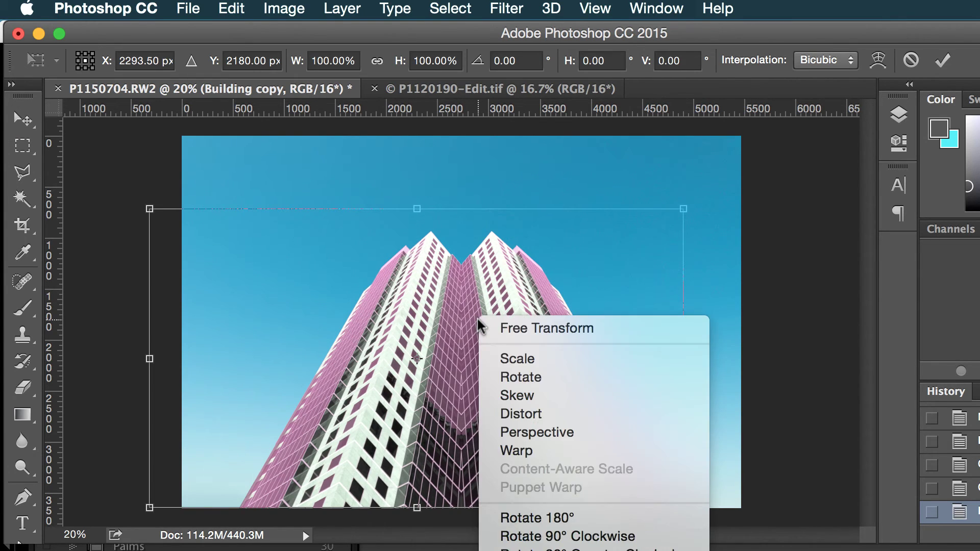
click(417, 207)
drag(417, 201, 416, 183)
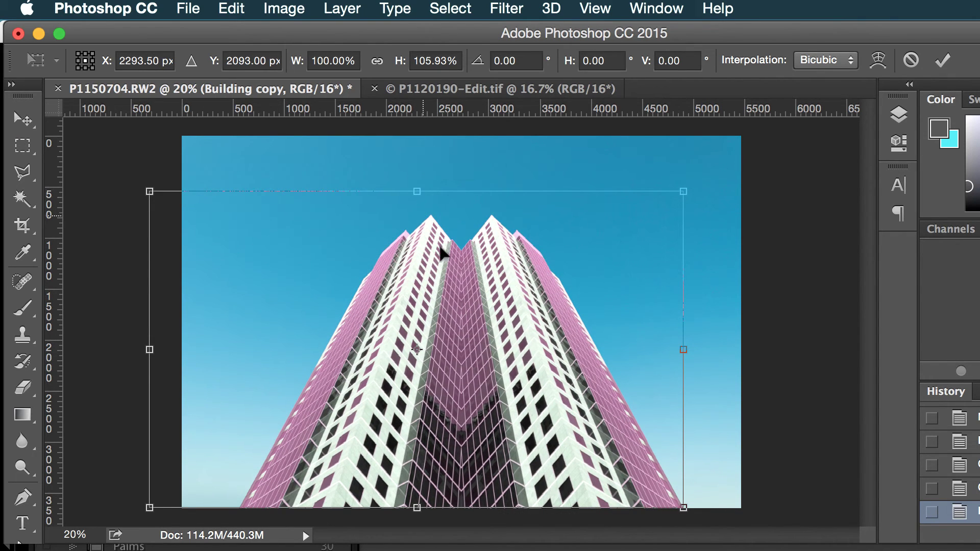
- Warp the Building copy so its right flank and top sweep outward in curves
right_click(465, 293)
click(526, 425)
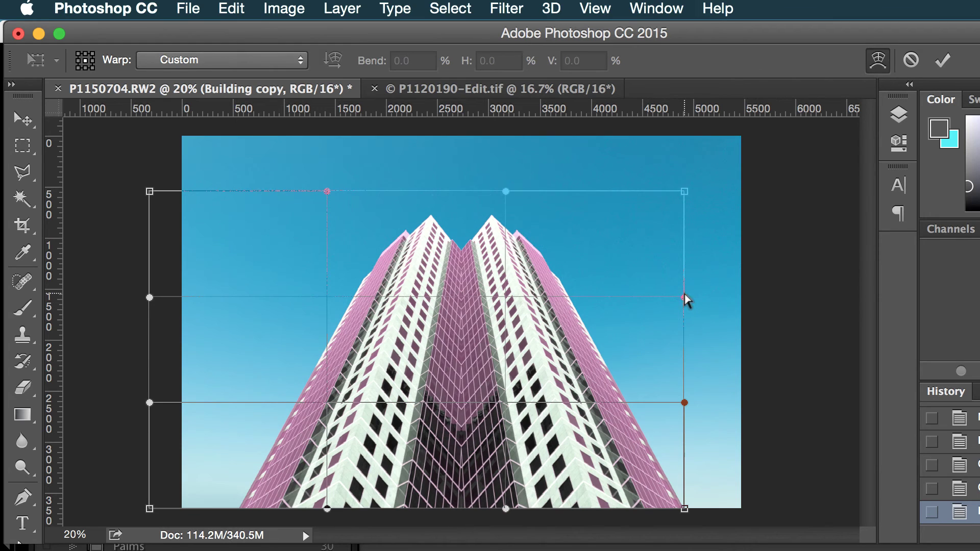
drag(655, 294, 605, 298)
drag(685, 403, 644, 398)
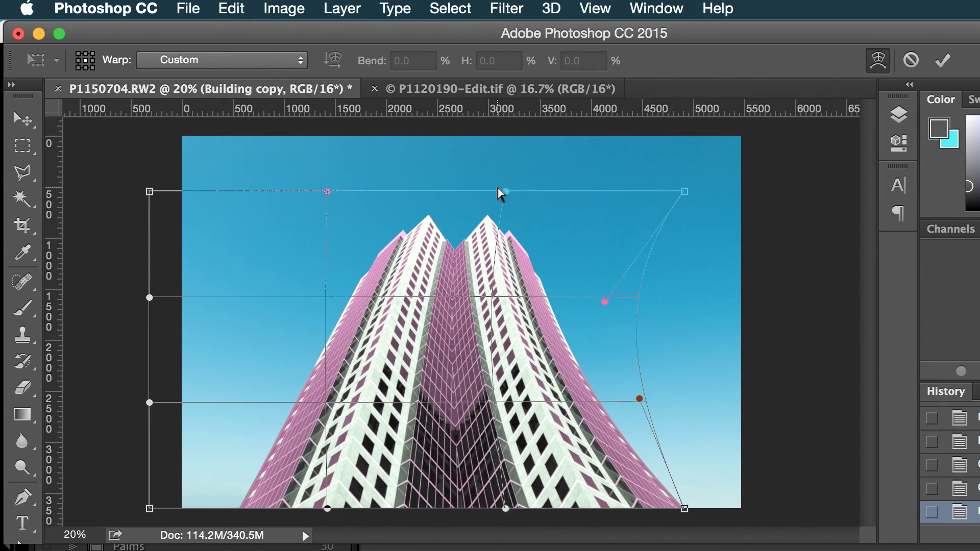
drag(506, 191, 538, 179)
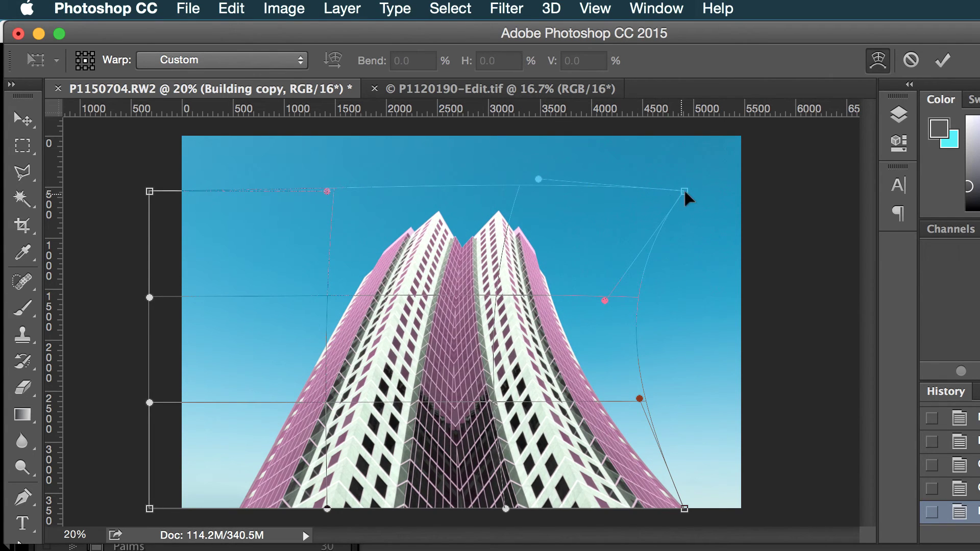
drag(684, 191, 746, 177)
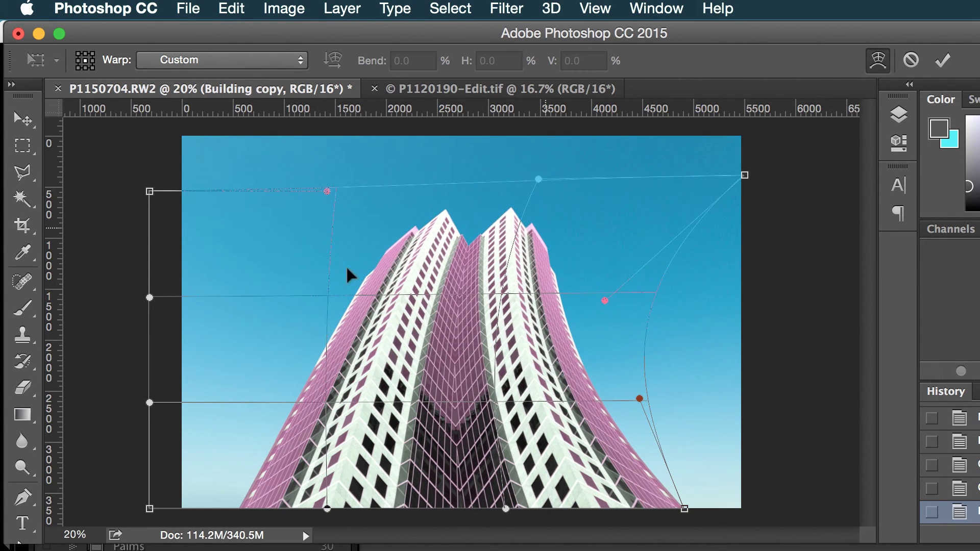
drag(329, 190, 329, 153)
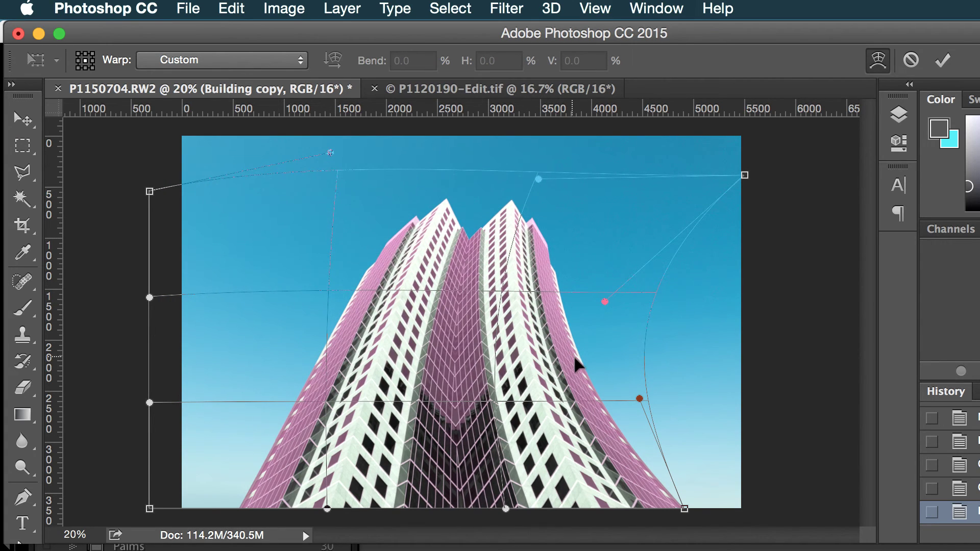
drag(576, 361, 570, 366)
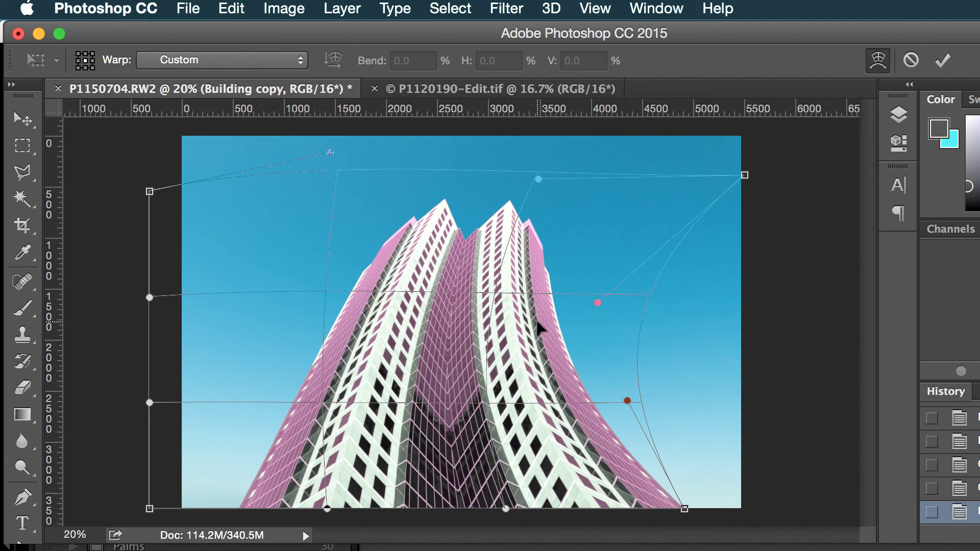
right_click(539, 339)
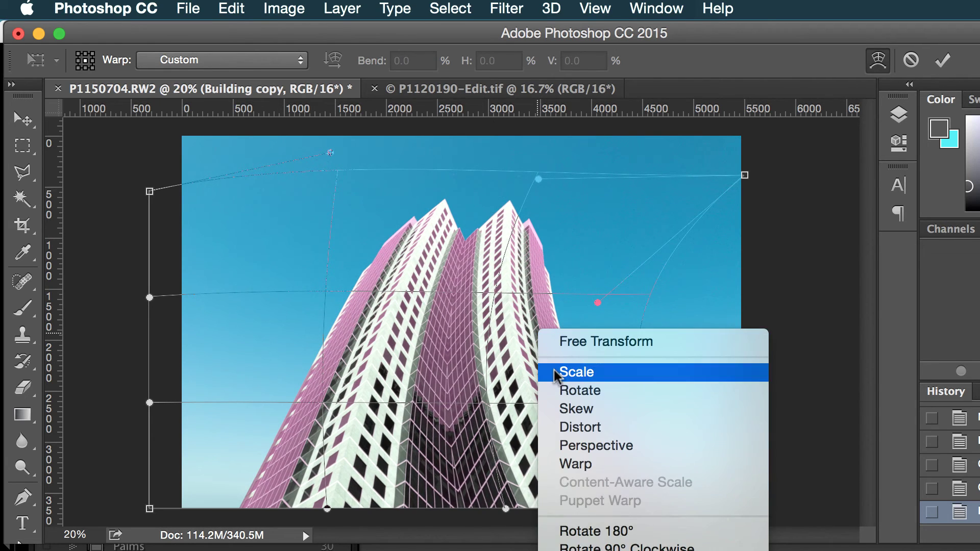
click(549, 373)
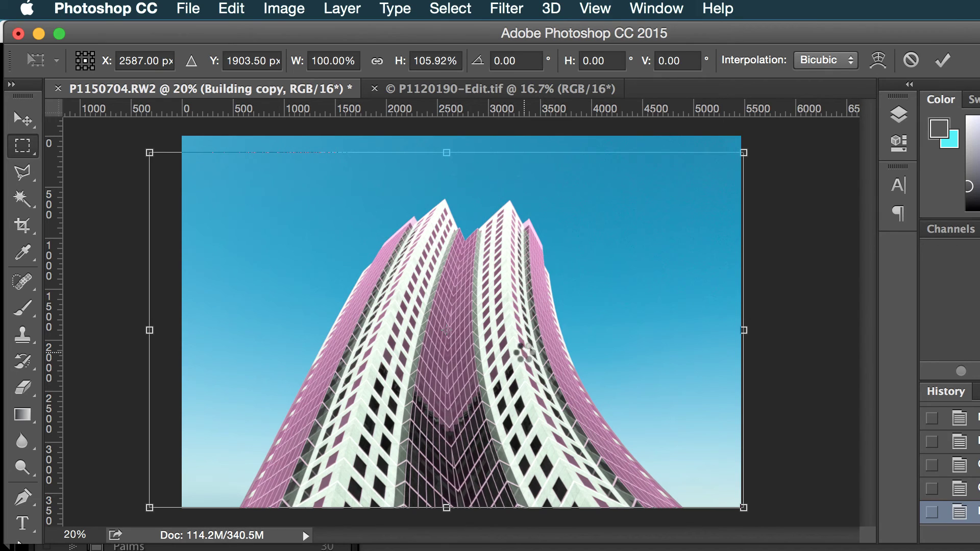
- Apply the warp and delete the left half of the Building copy
key(Return)
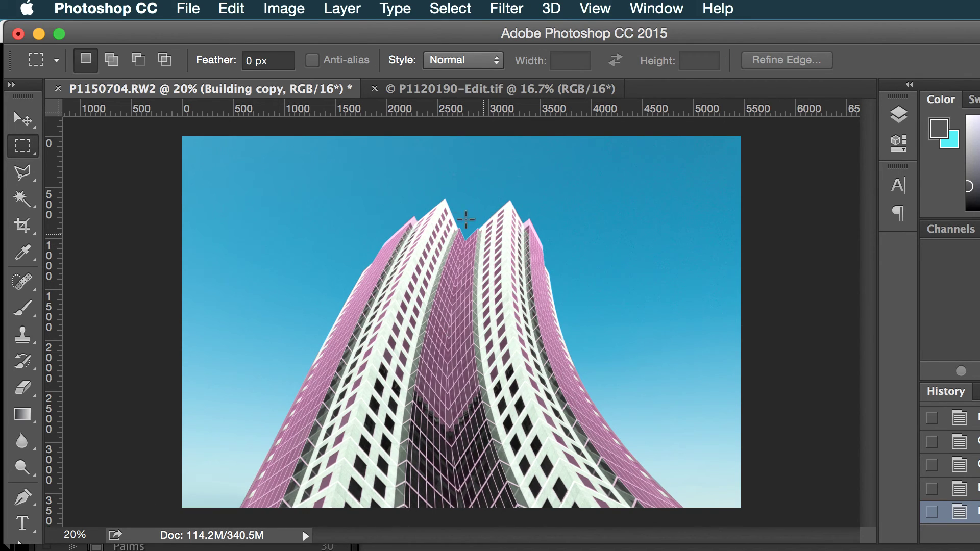
drag(463, 166, 713, 531)
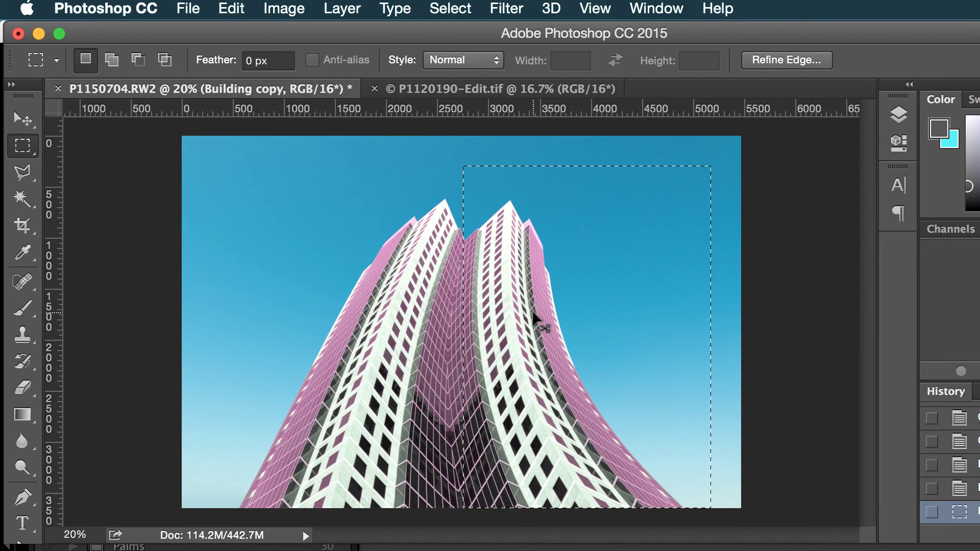
key(super+shift+i)
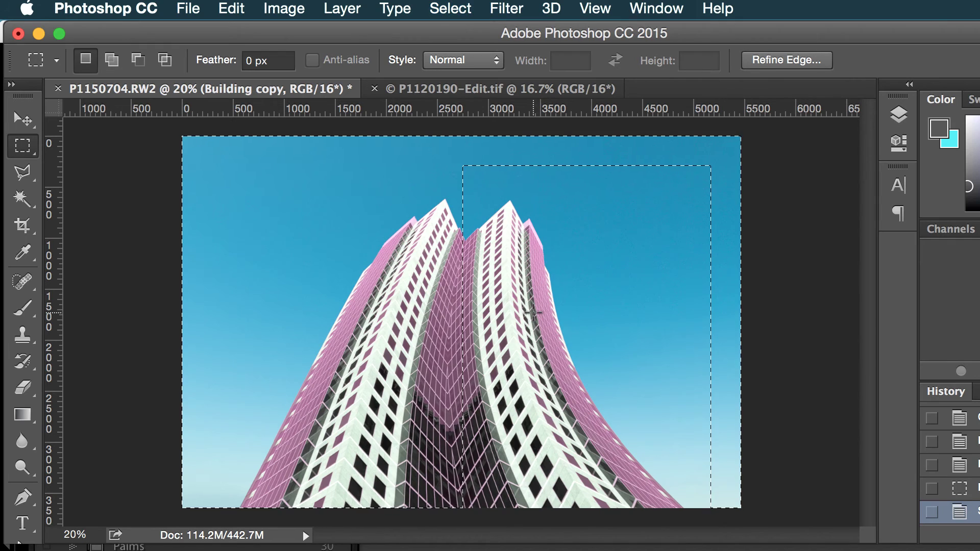
key(Delete)
- Deselect and paste the copied building half as a new layer
key(super+d)
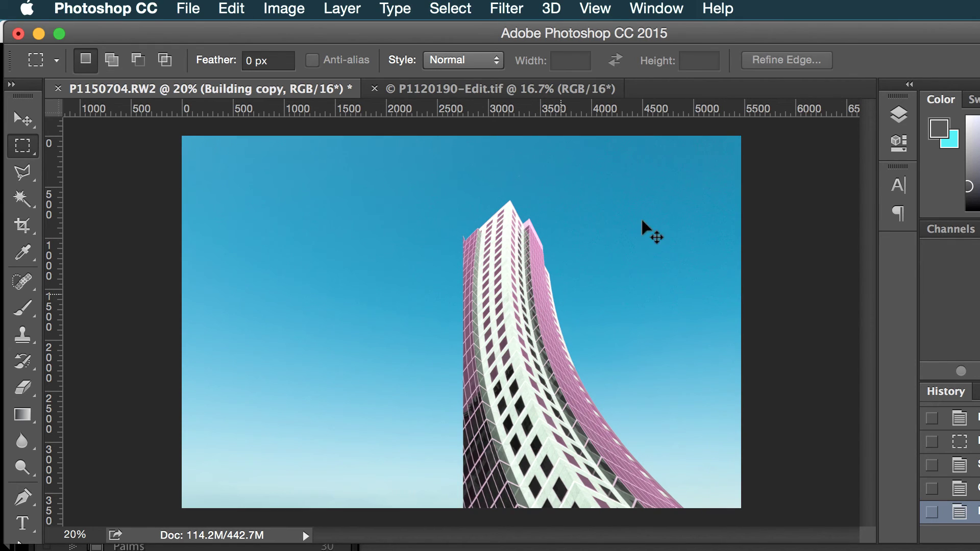
key(super+v)
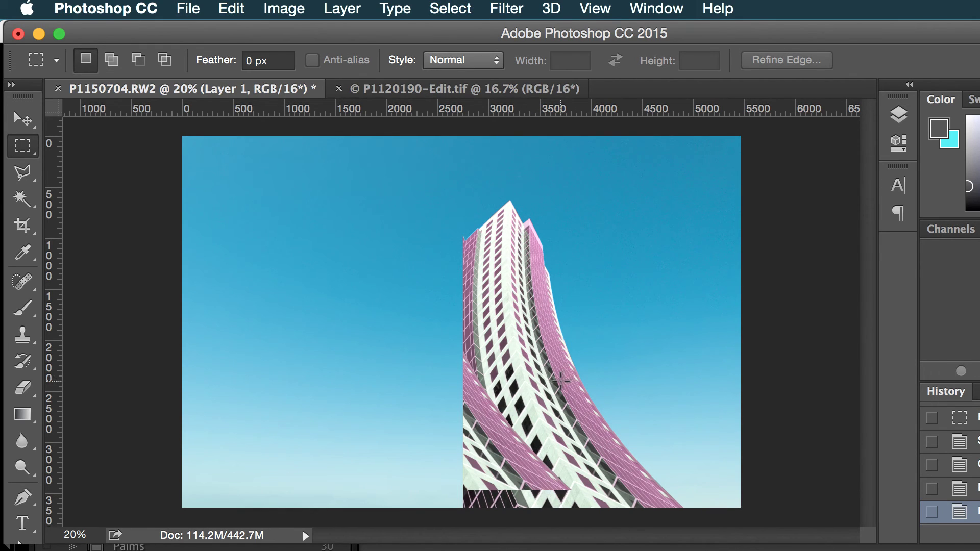
click(899, 115)
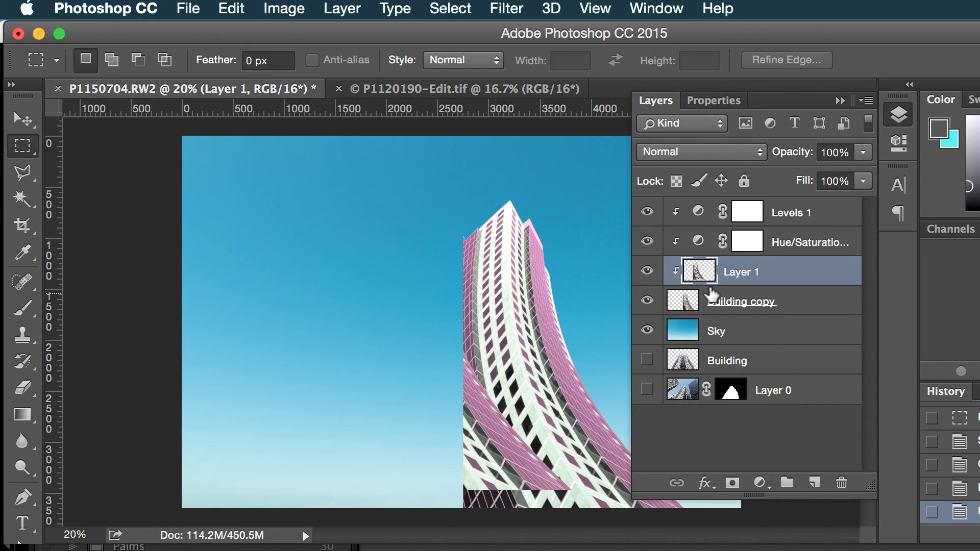
- Undo the paste and merge Levels 1, Hue/Saturation 1 and Building copy into one layer
click(955, 466)
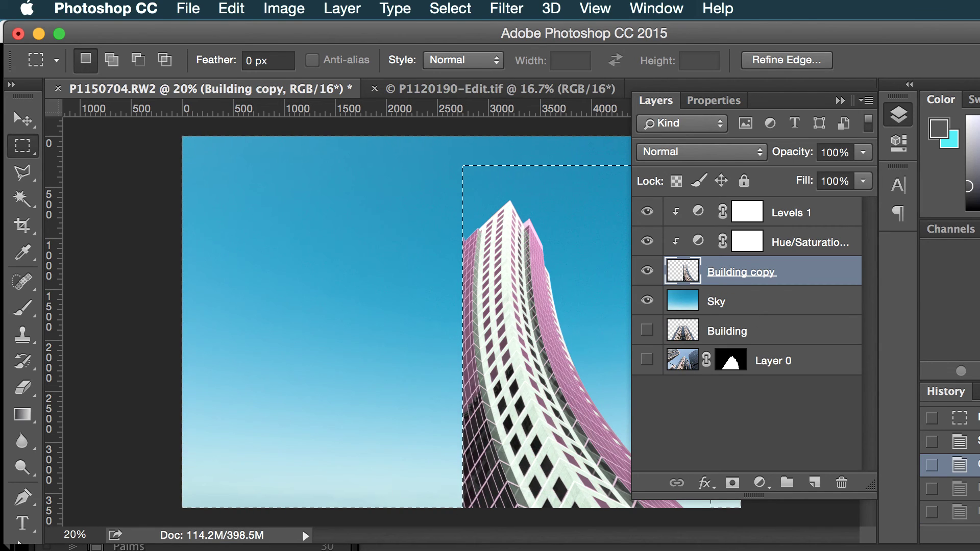
click(798, 214)
click(645, 302)
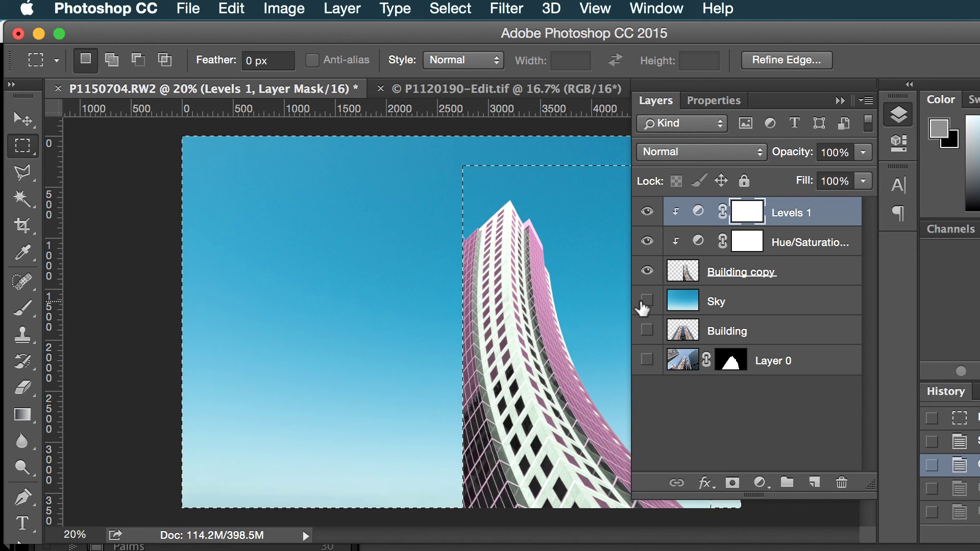
shift+click(777, 273)
right_click(777, 270)
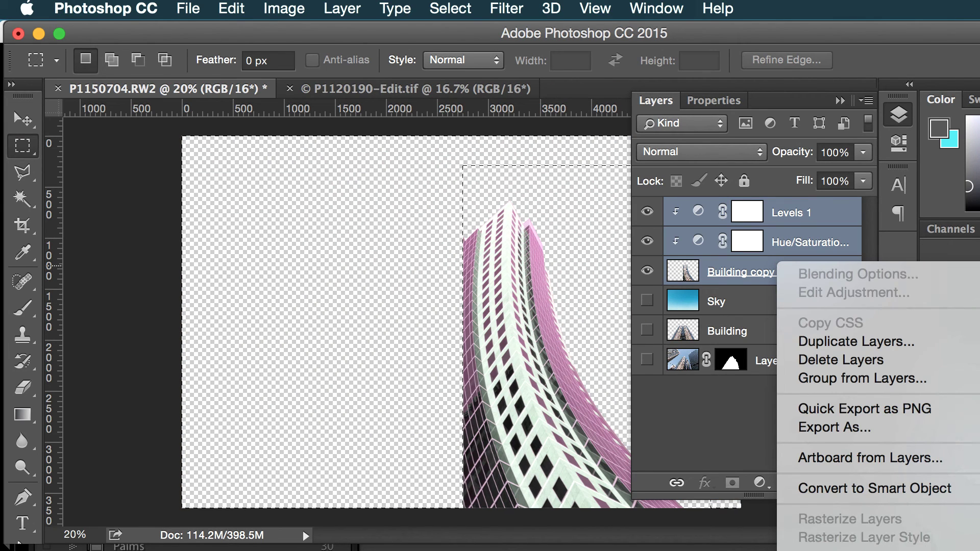
click(867, 549)
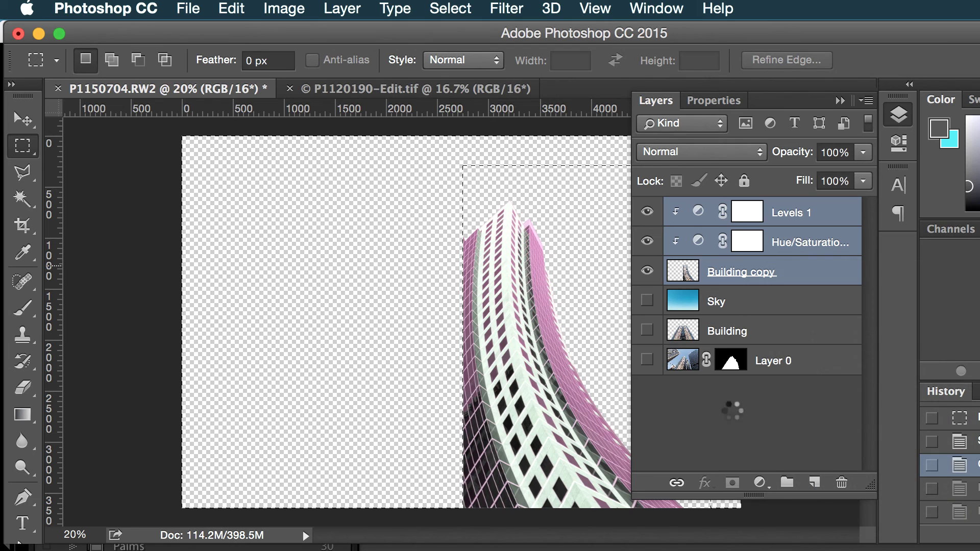
- Make Sky visible again, keep Layer 0 hidden, and select the whole canvas
click(647, 304)
click(646, 302)
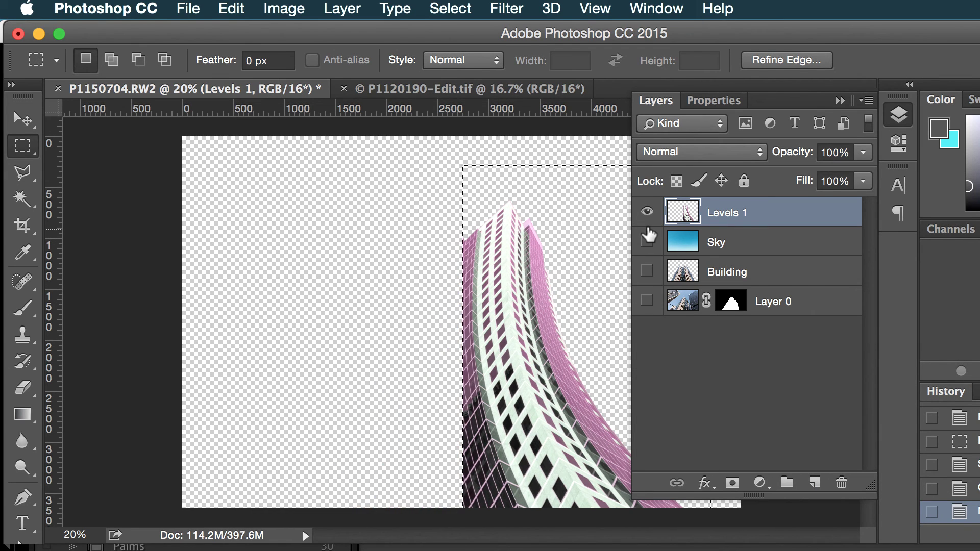
click(647, 241)
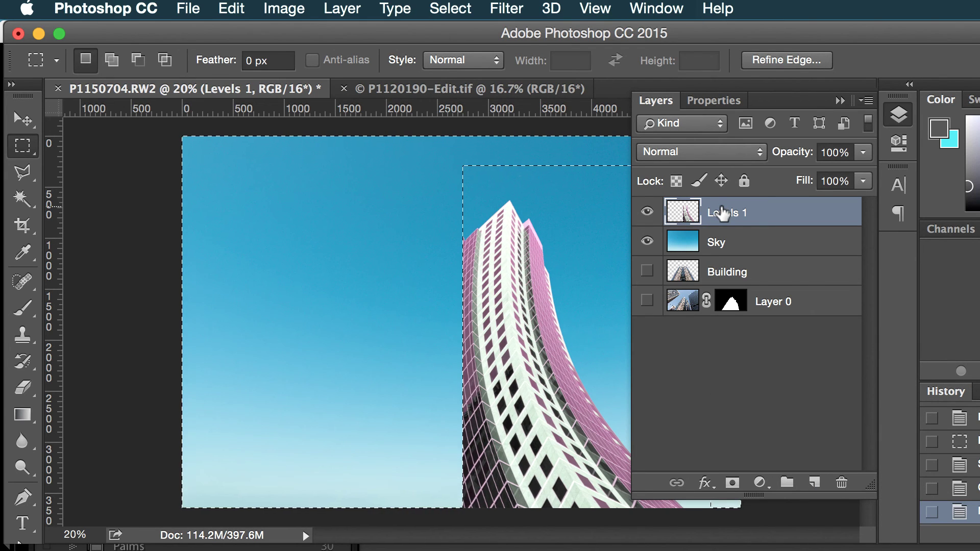
key(super+j)
key(Return)
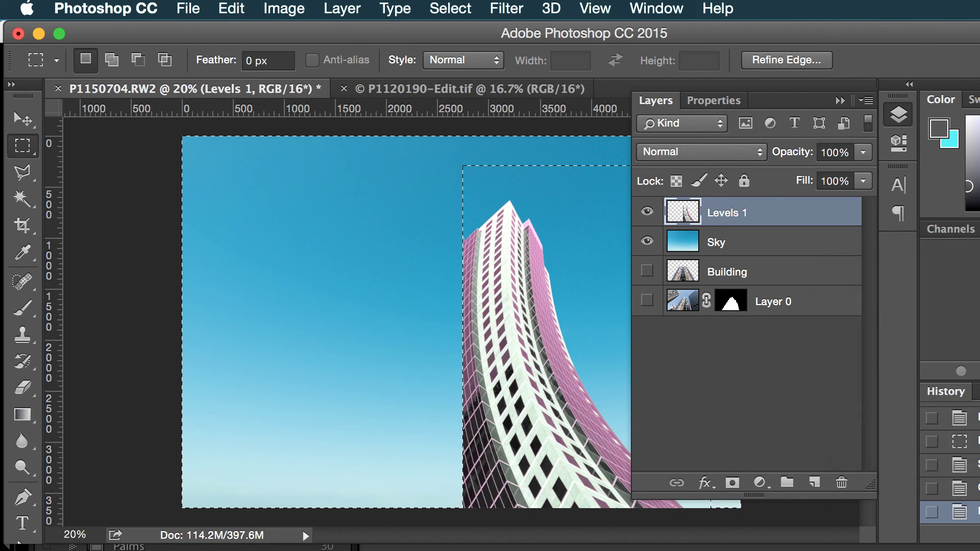
key(super+d)
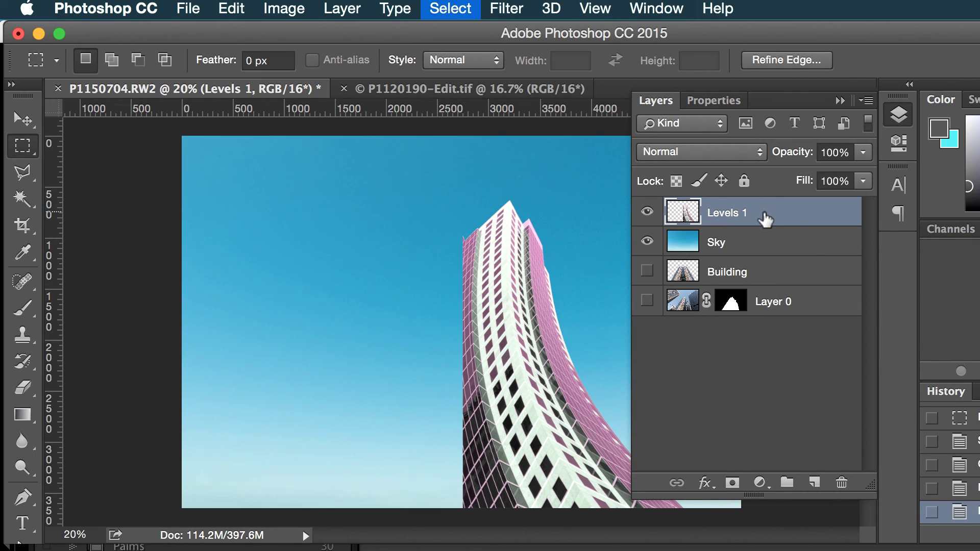
key(super+a)
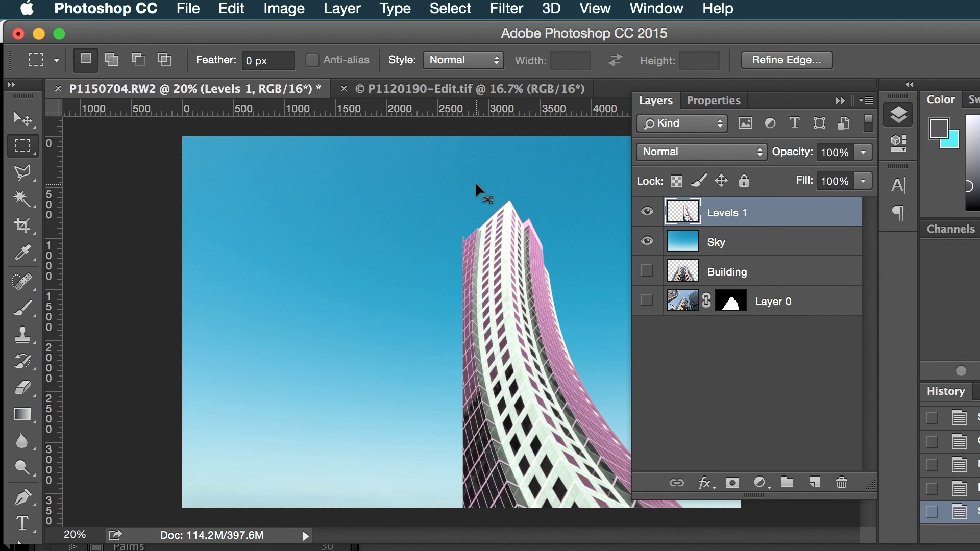
- Paste a horizontally flipped copy of the building half and align it on the left
key(super+d)
key(super+v)
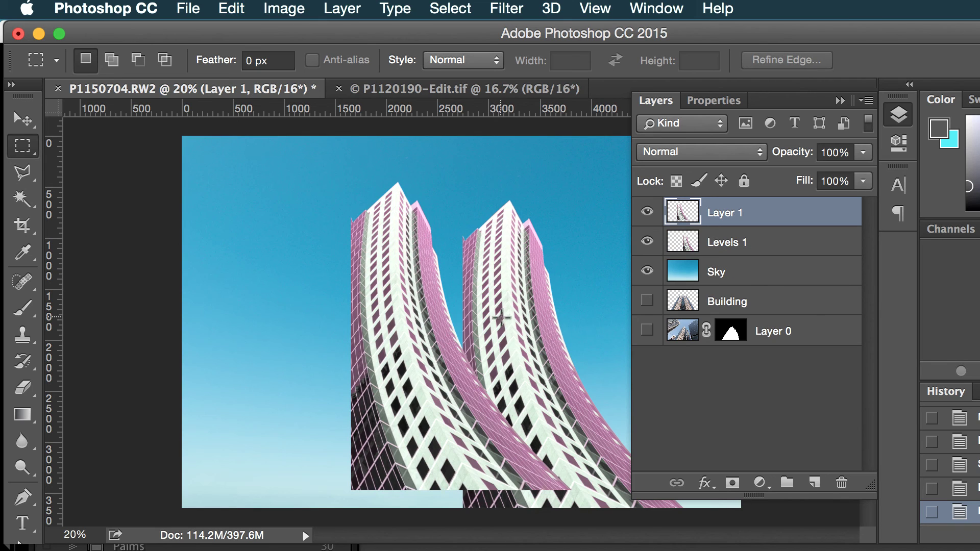
key(super+t)
right_click(411, 339)
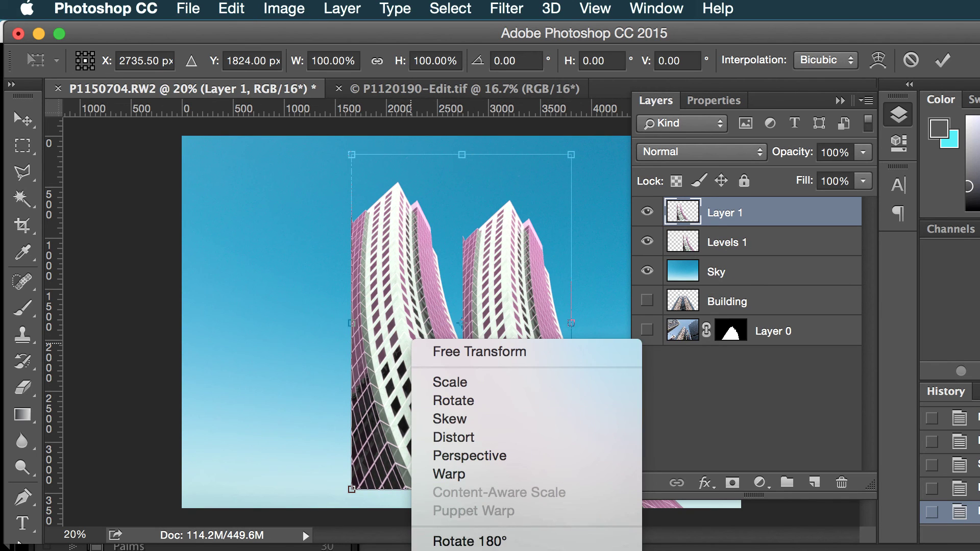
click(459, 550)
drag(494, 371, 383, 389)
key(m)
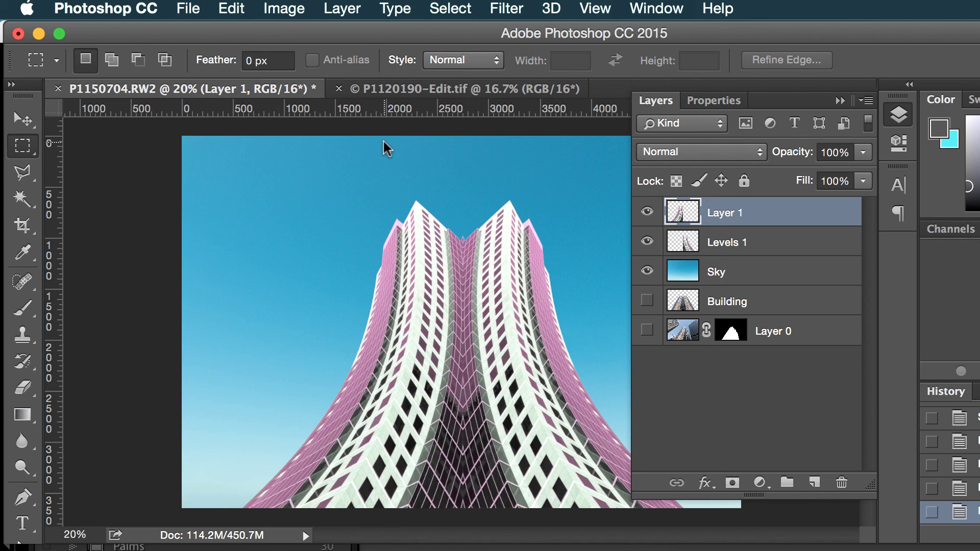
key(super+semicolon)
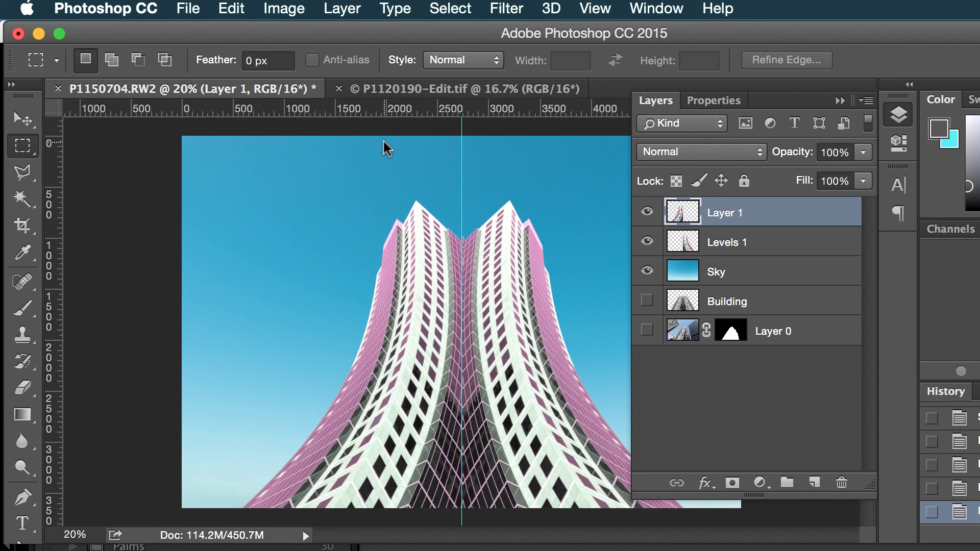
key(super+semicolon)
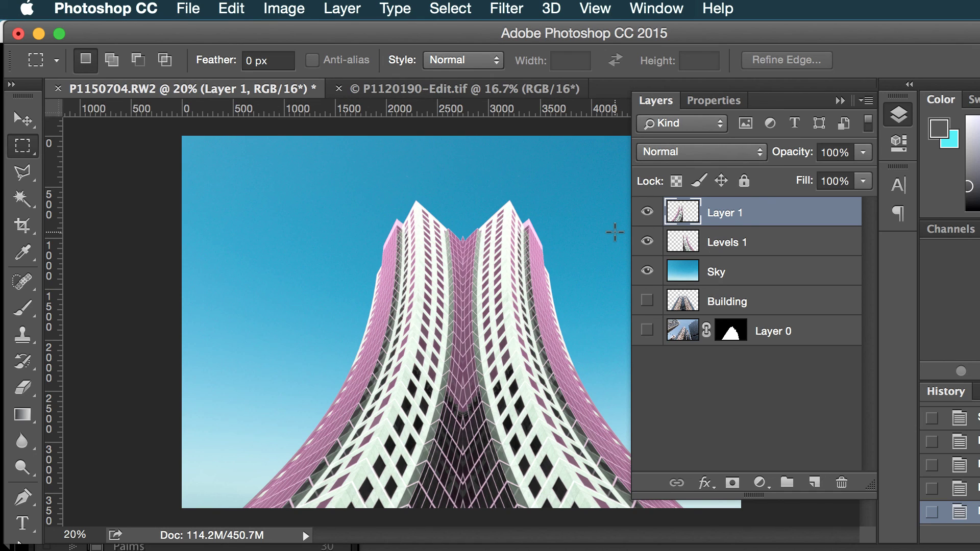
click(897, 114)
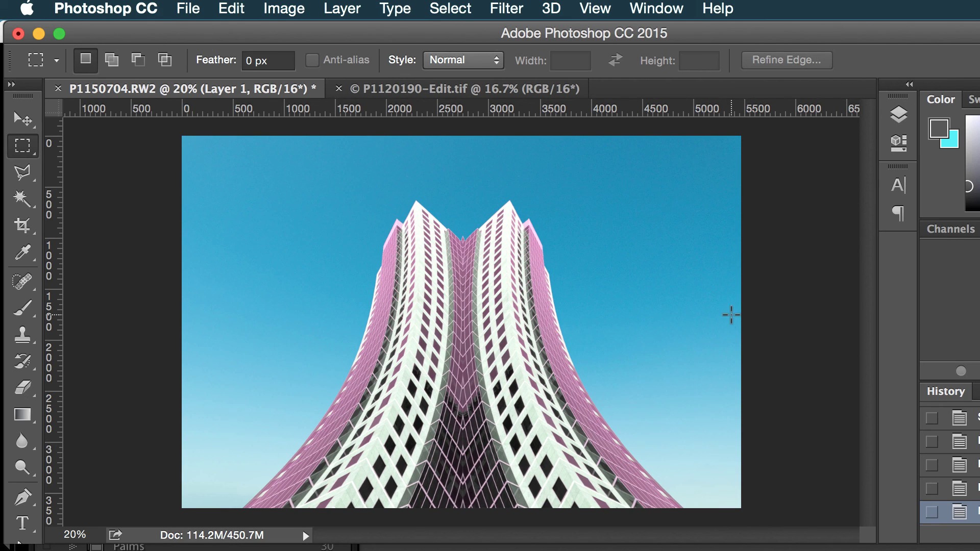
- Shift the Sky layer's hue toward teal with lower saturation, then bring up Levels for it
click(898, 114)
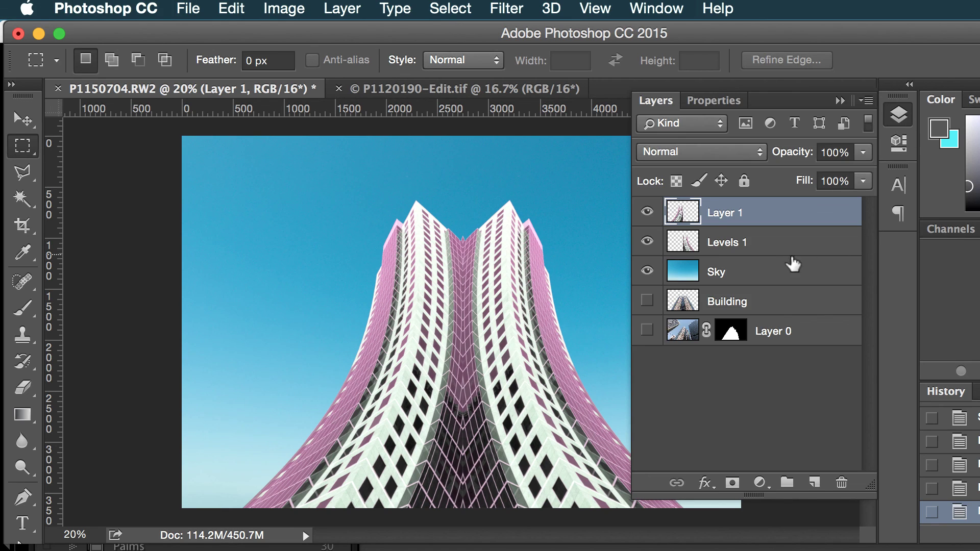
double_click(714, 274)
double_click(780, 273)
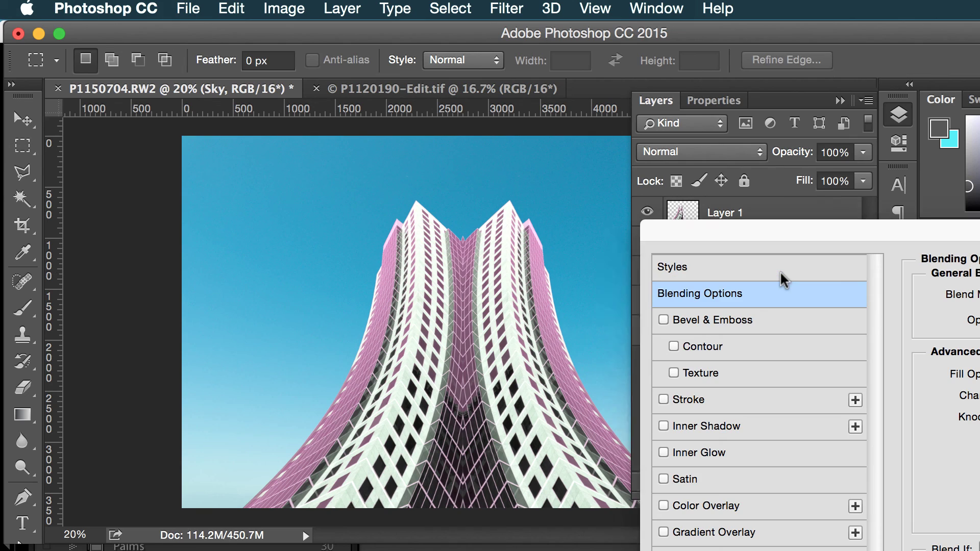
key(Escape)
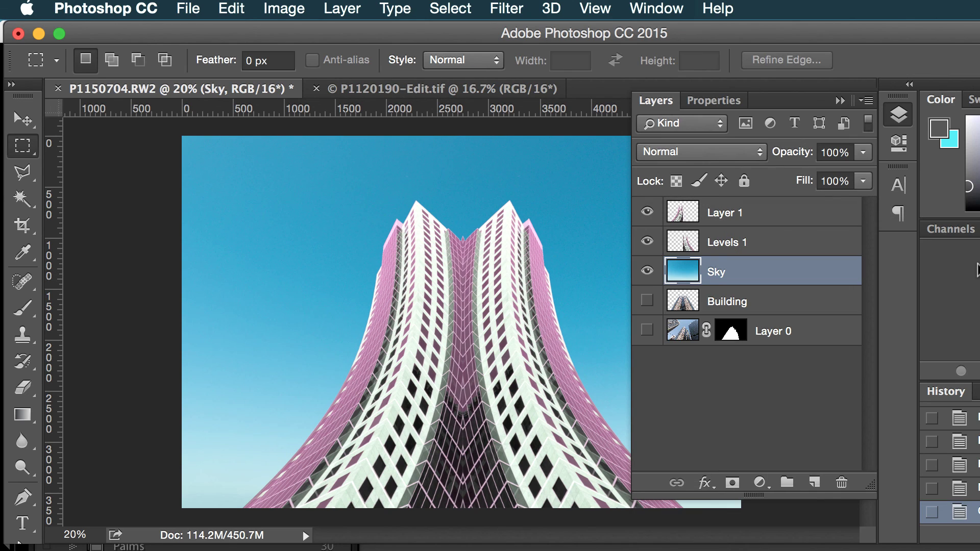
key(super+u)
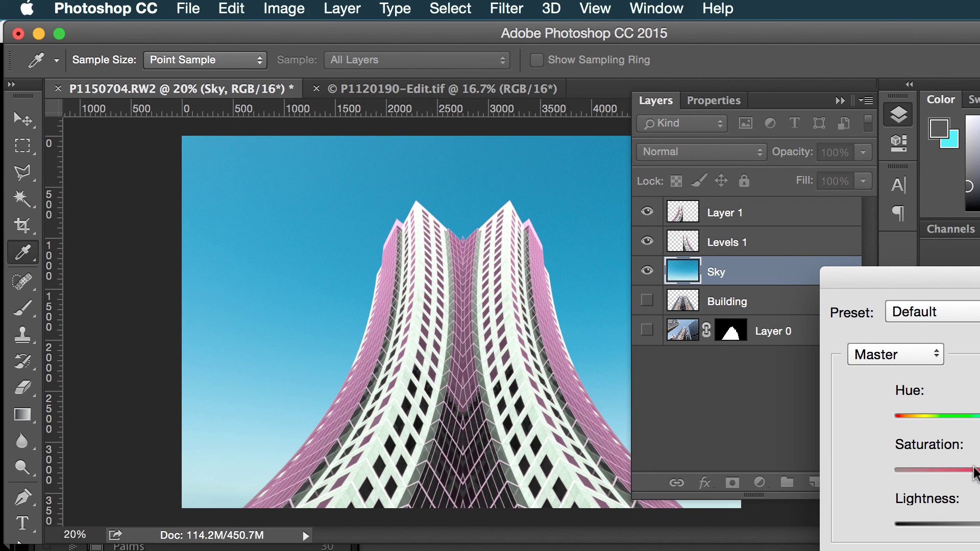
drag(979, 421, 979, 421)
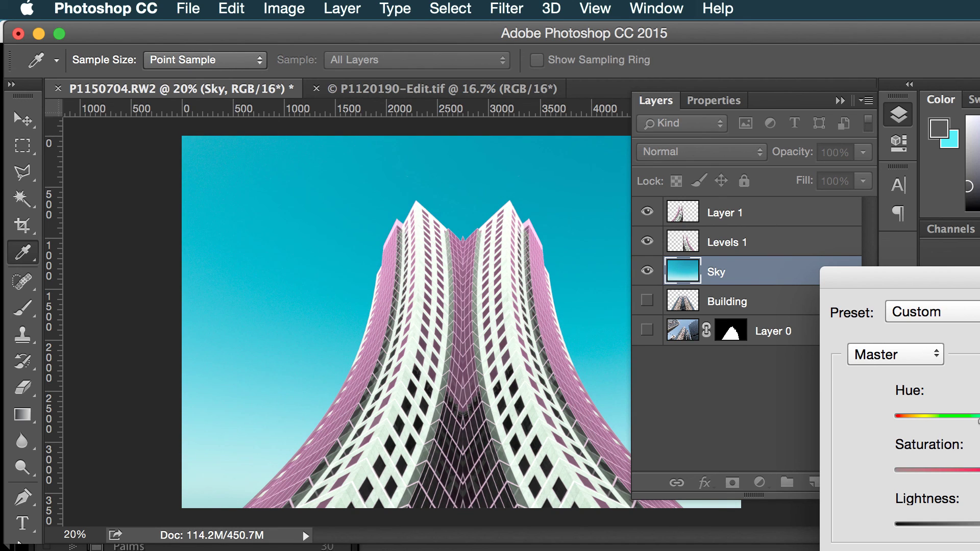
drag(975, 474, 972, 474)
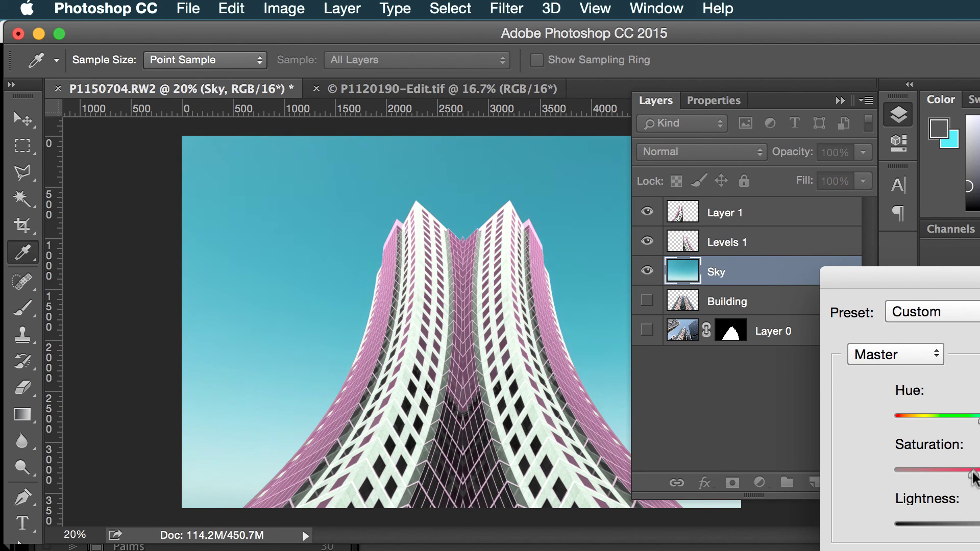
key(Return)
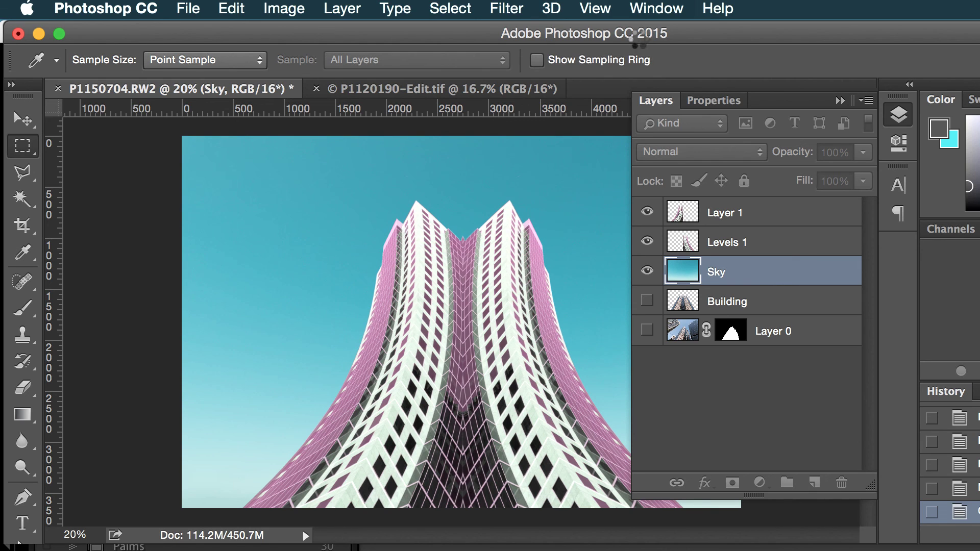
key(super+l)
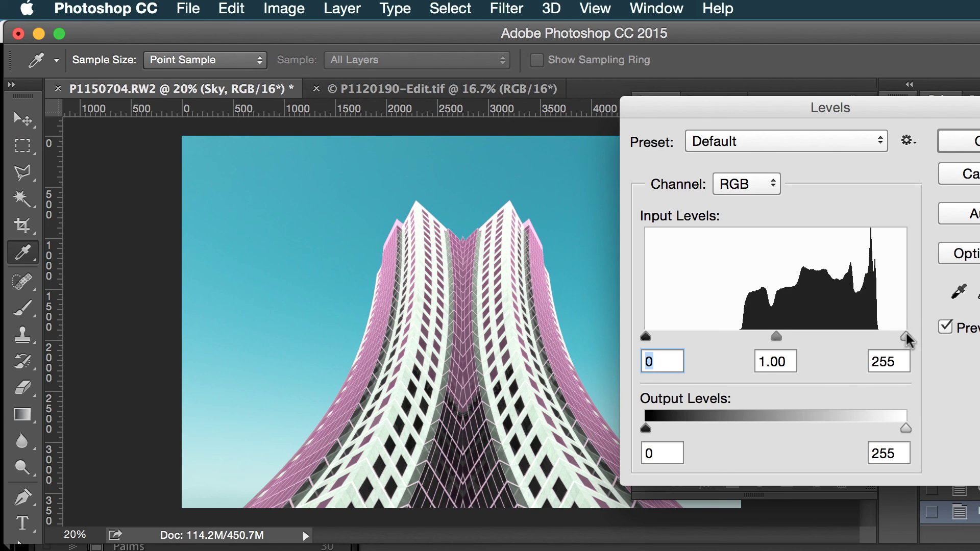
- Apply Levels to the Sky layer with the white input lowered from 255 to 230, then collapse the Layers panel
drag(907, 335, 879, 336)
click(968, 144)
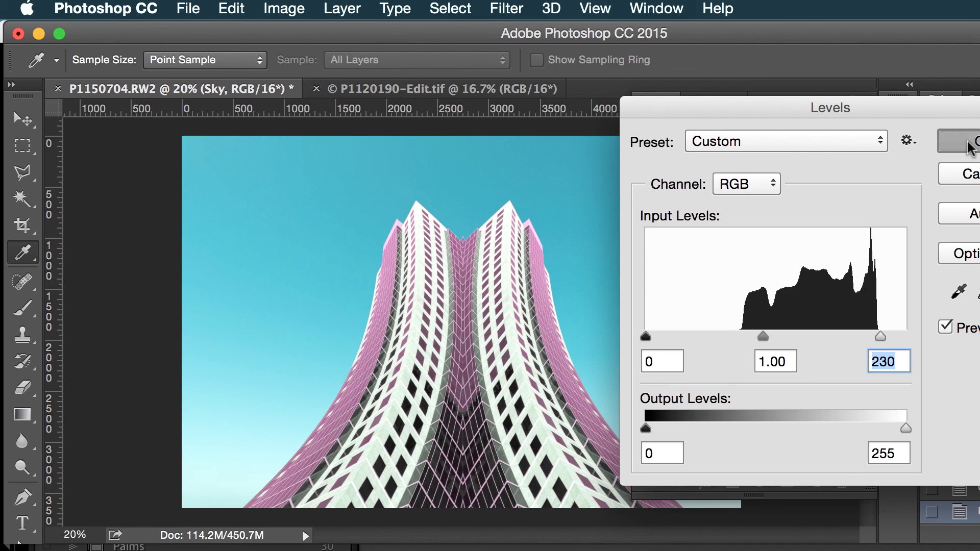
key(m)
click(908, 118)
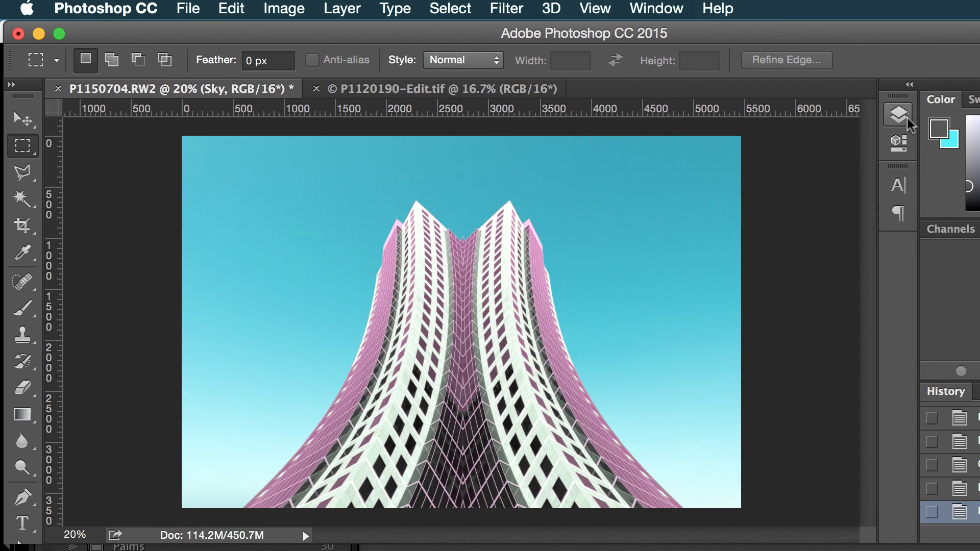